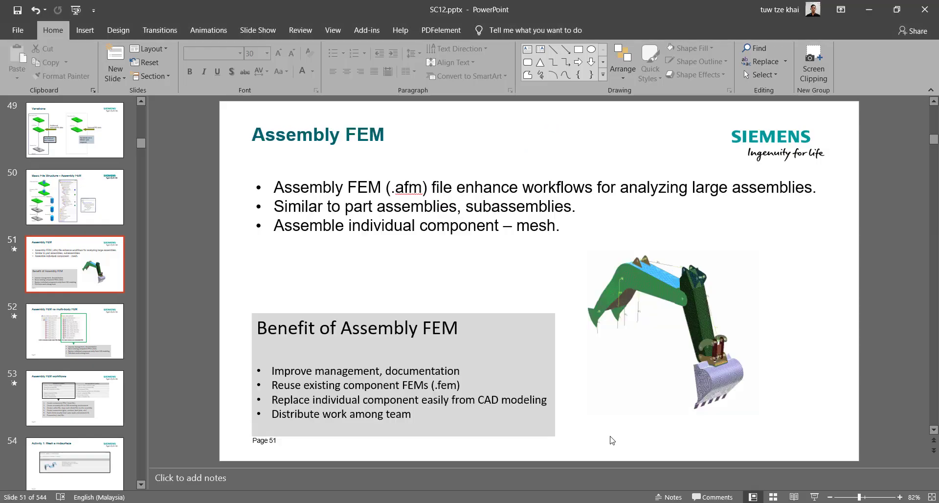
Return to the NX assembly and inspect the block and triangle components
key(alt+Tab)
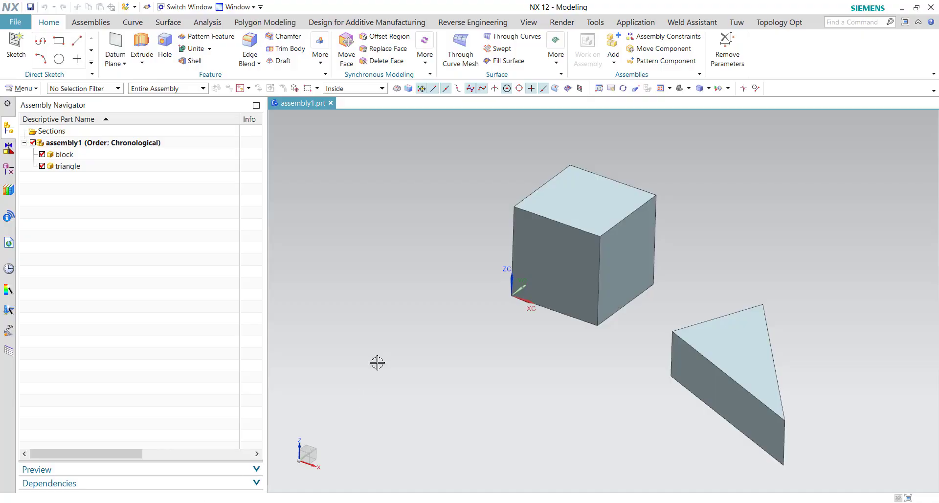
middle_drag(411, 175, 391, 205)
click(89, 166)
key(Escape)
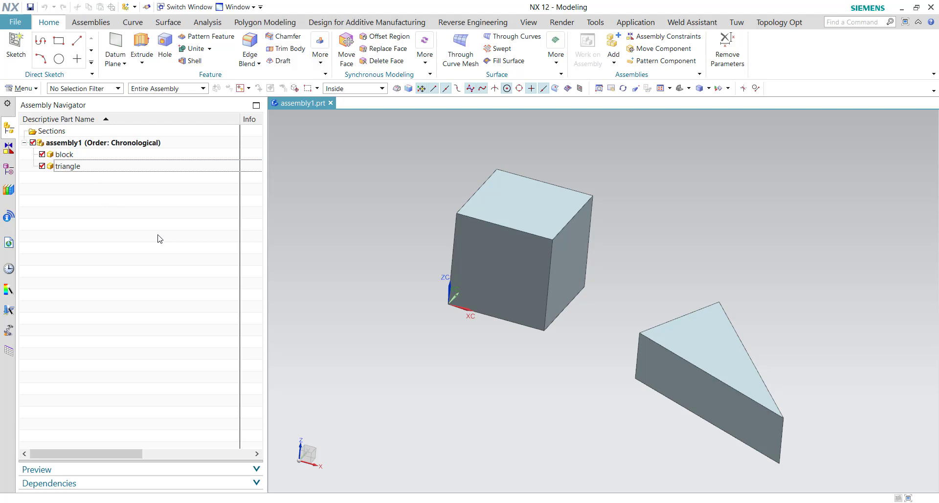
click(94, 154)
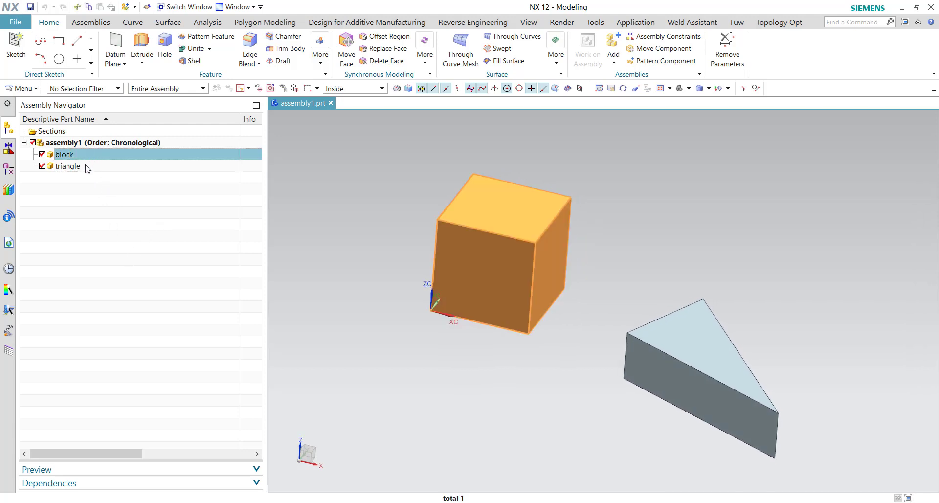
click(82, 167)
key(Escape)
middle_drag(509, 377, 450, 398)
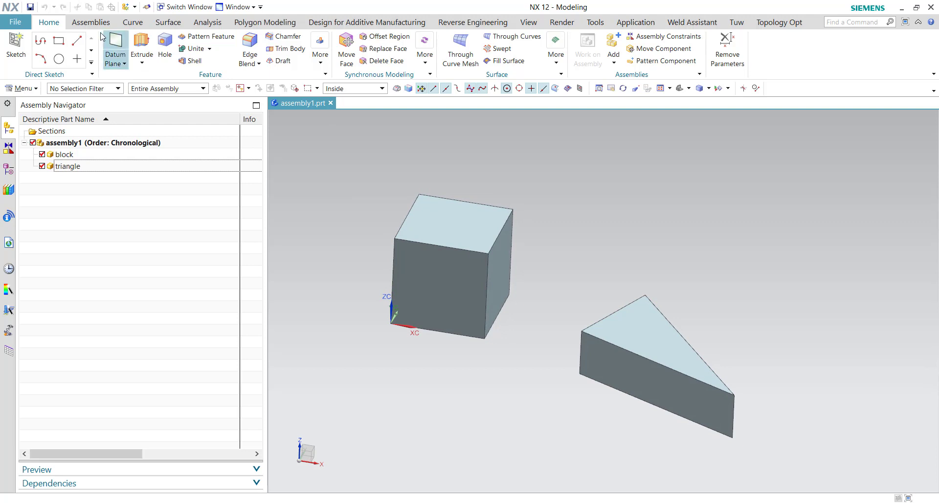
Add a cylinder, 50 mm diameter and 100 mm tall, based in front of the block
click(320, 55)
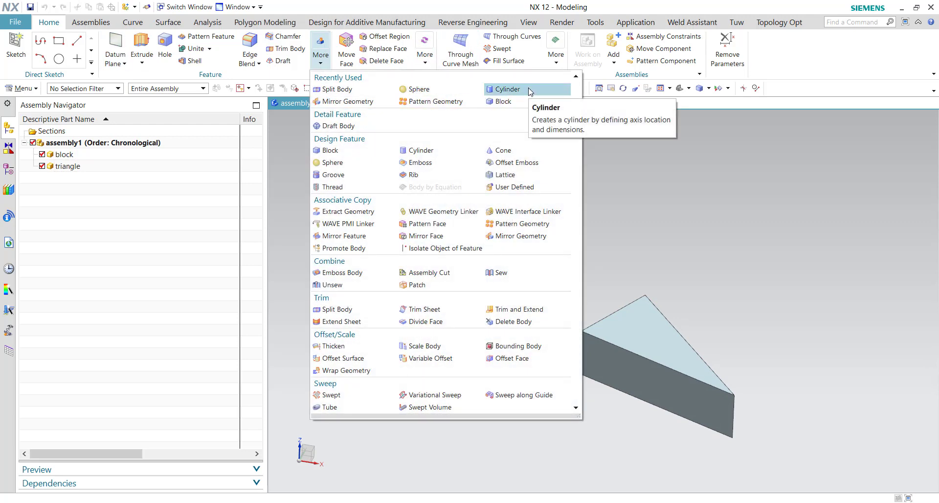
click(529, 90)
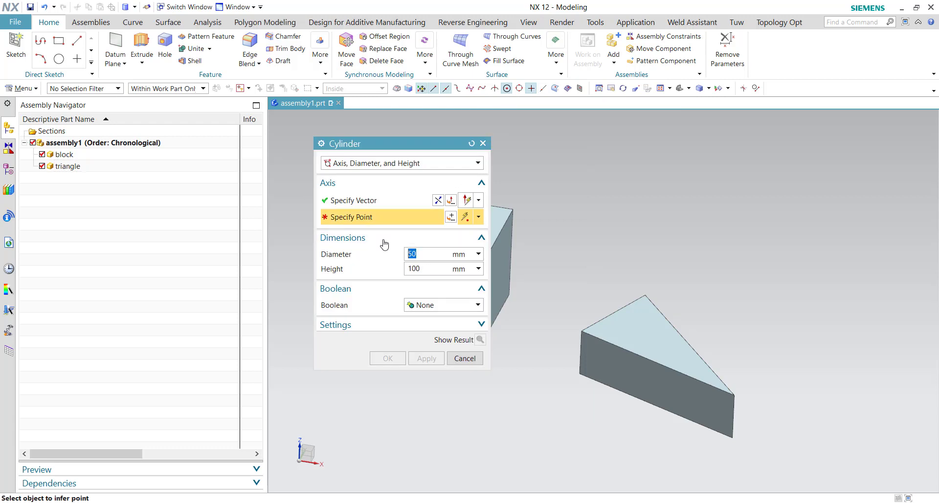
key(Home)
click(517, 336)
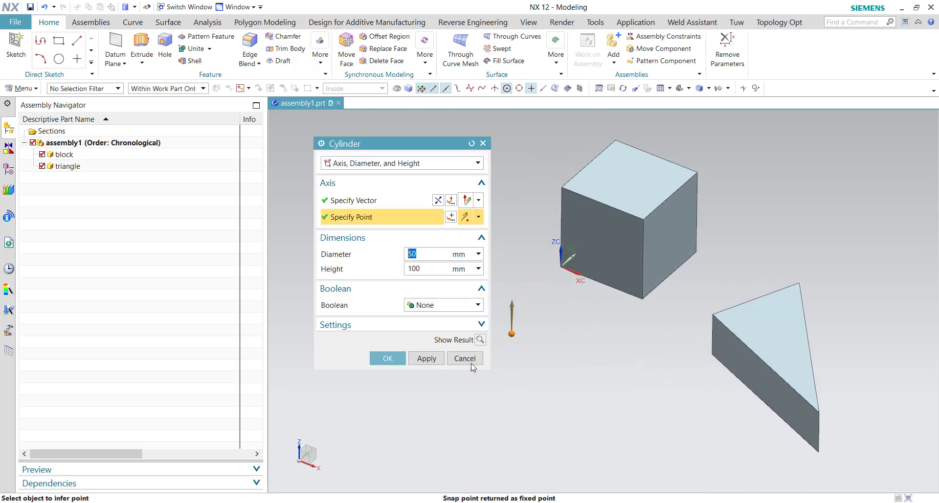
click(388, 358)
click(78, 166)
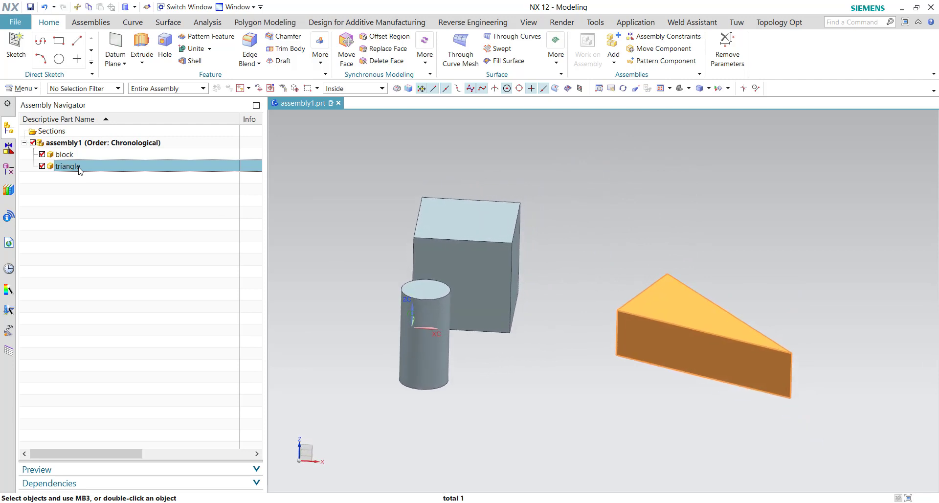
Copy the triangle component with Move in Copy mode, lifting the copy along ZC
right_click(80, 169)
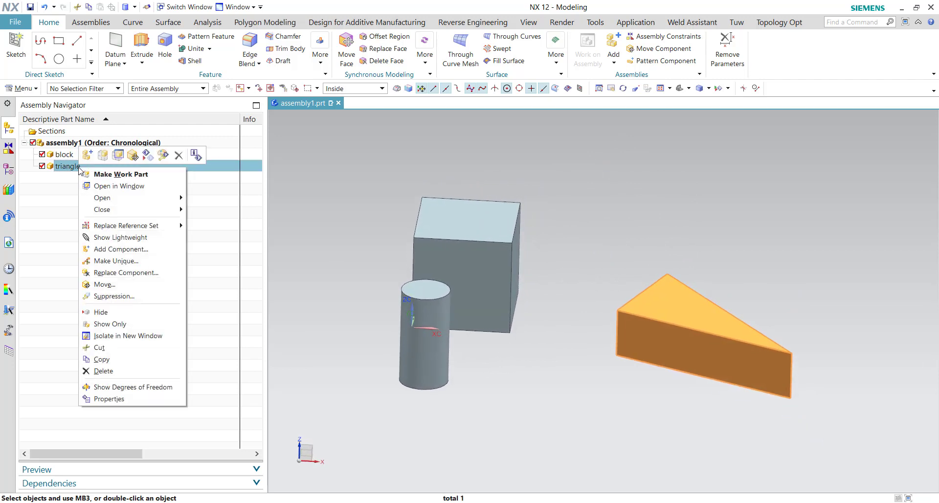
click(101, 285)
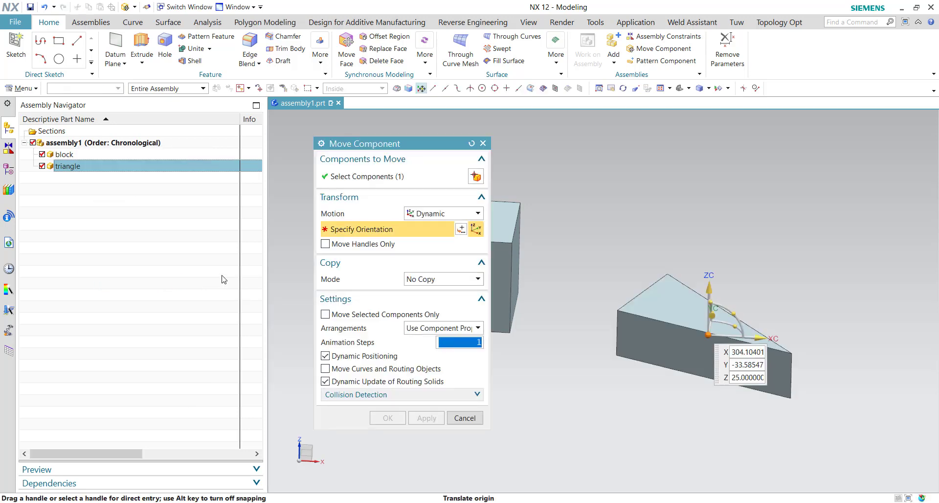
click(444, 282)
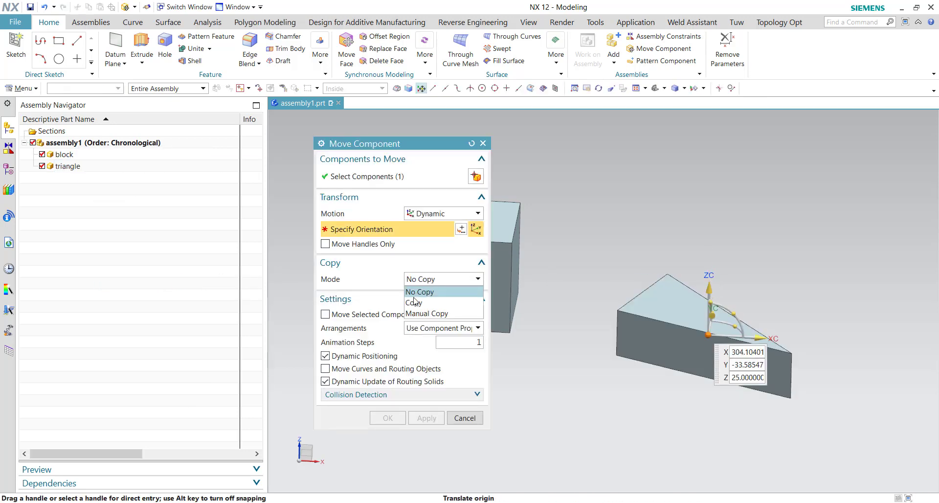
click(415, 298)
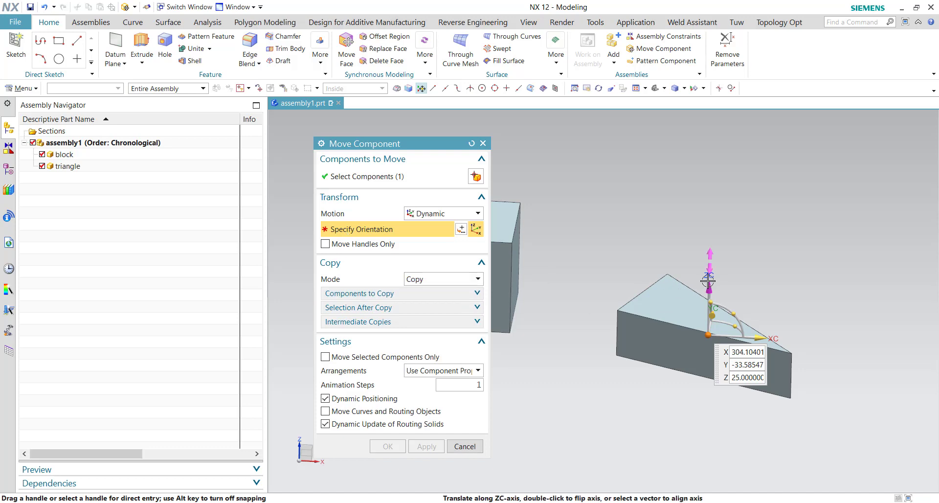
drag(708, 290, 710, 217)
click(386, 446)
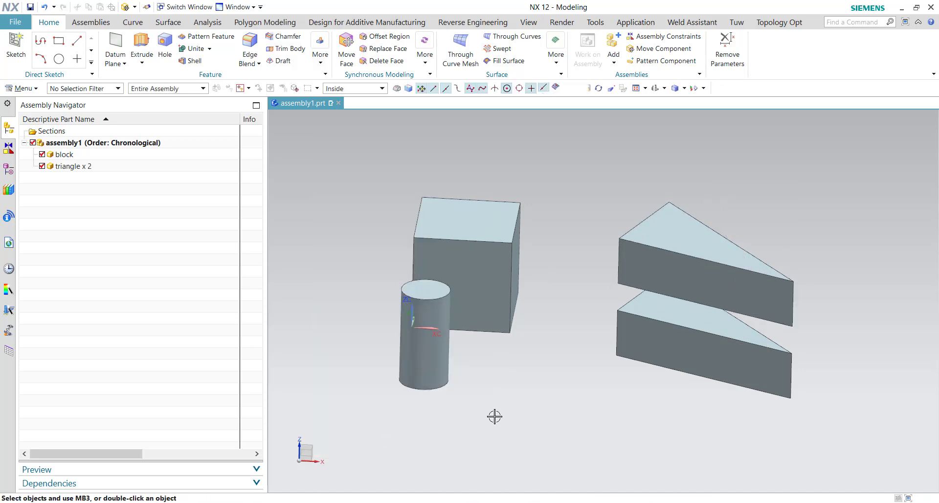
Review the assembly's block and two triangles, then show the Part Navigator history
key(End)
click(92, 147)
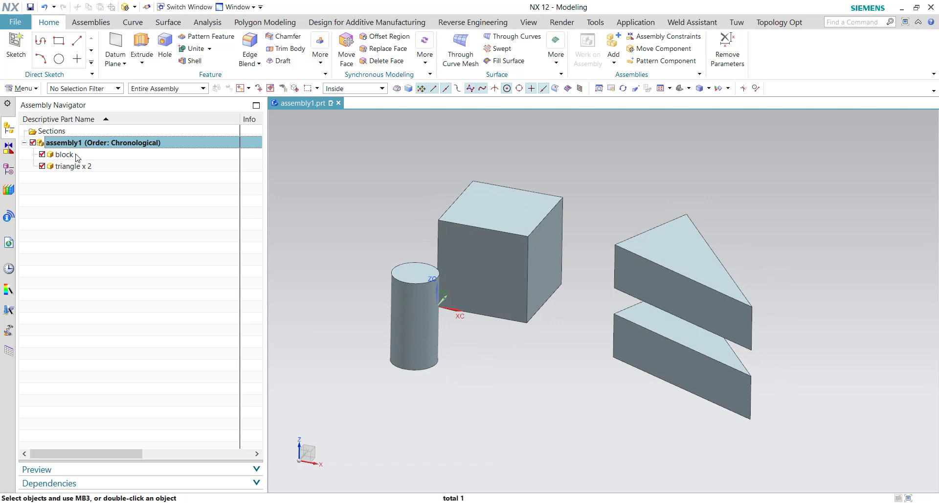
click(77, 155)
click(71, 167)
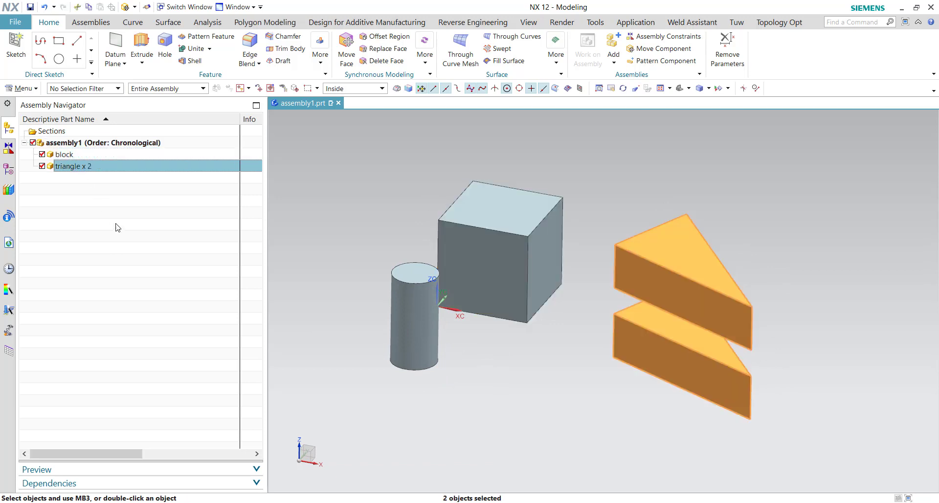
key(Escape)
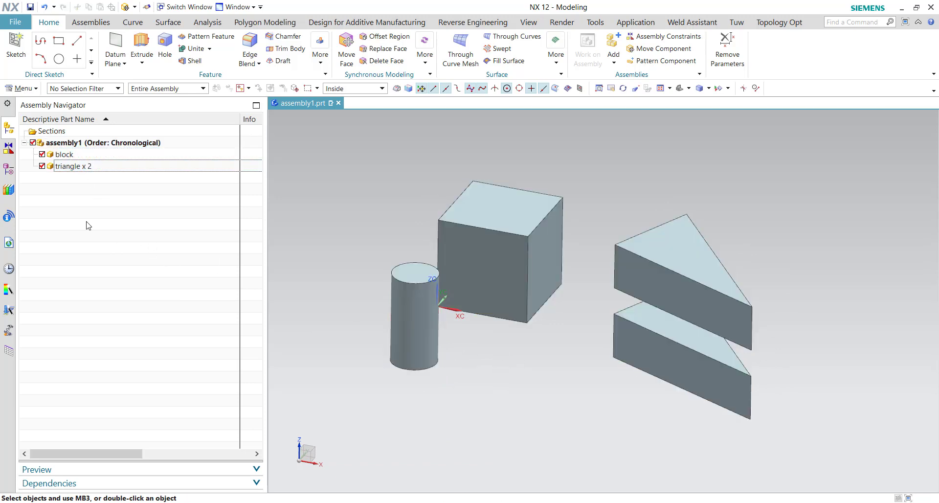
click(9, 169)
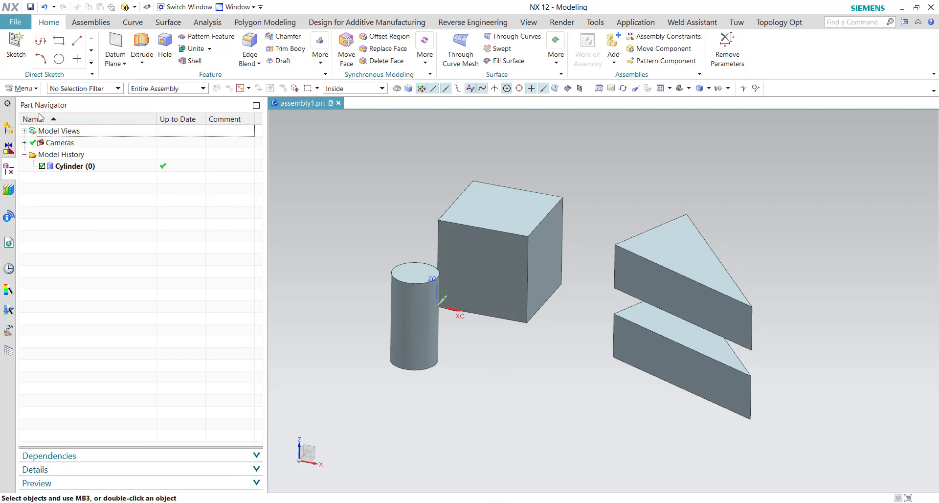
Check the Cylinder feature in the model history and the assembly component list
click(84, 168)
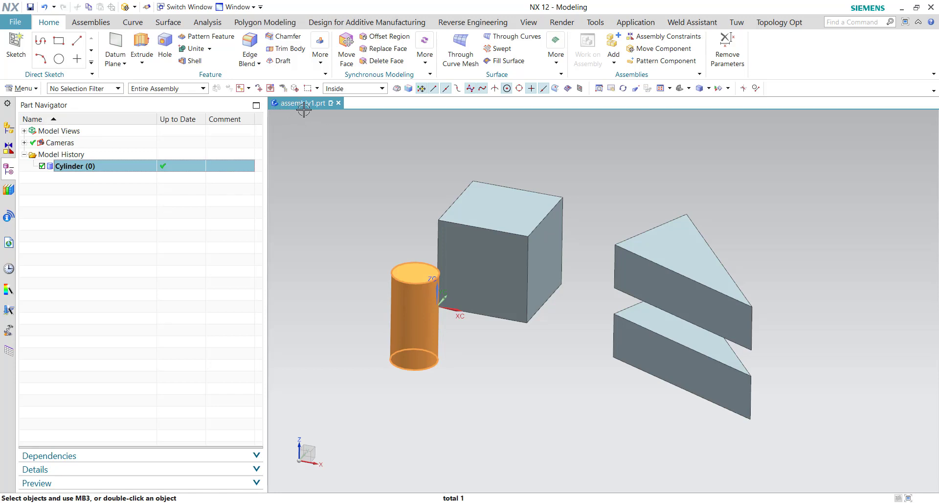
click(171, 204)
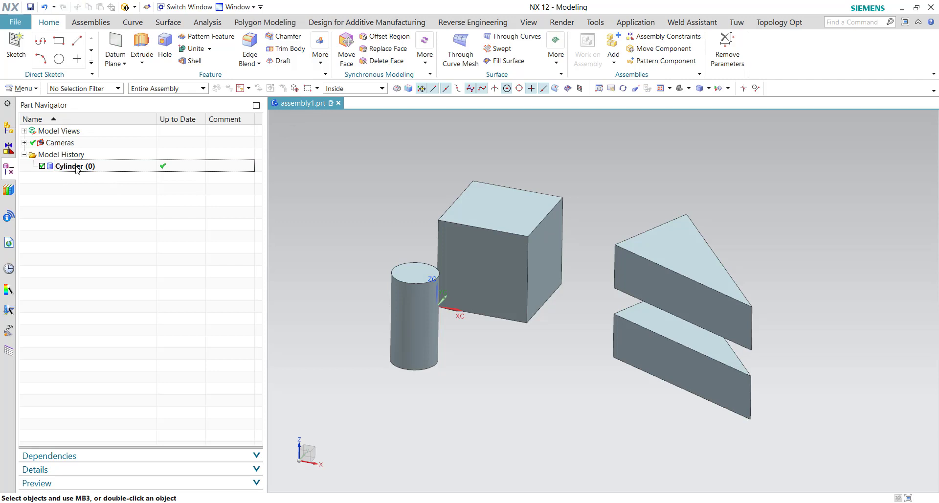
click(11, 134)
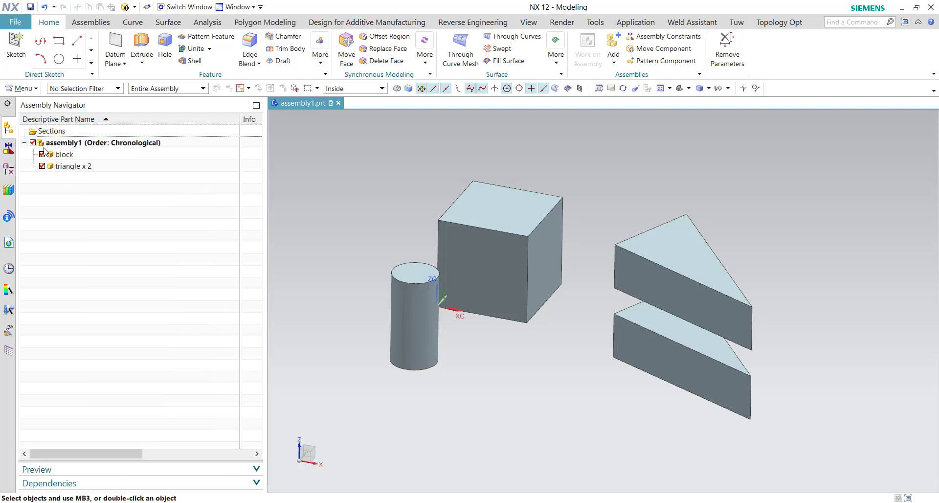
click(11, 168)
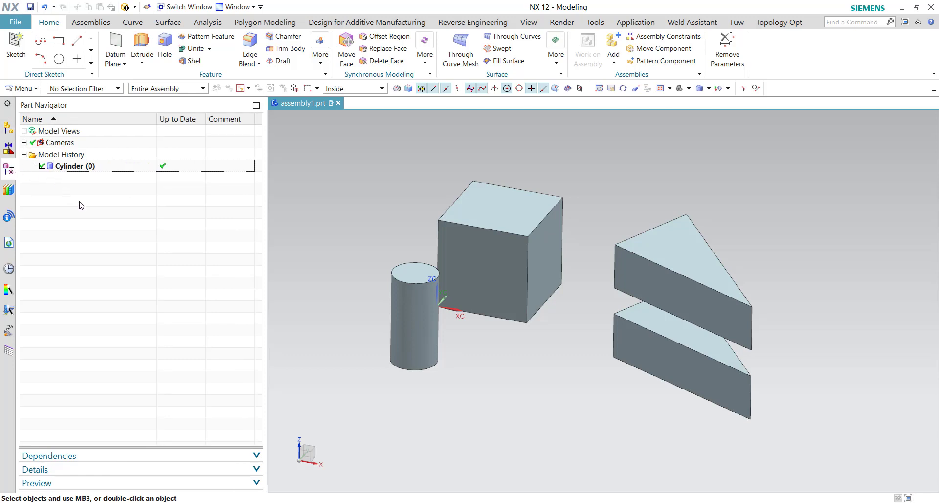
Create a new cylinder component from the cylinder body and verify it in the Assembly Navigator
click(91, 22)
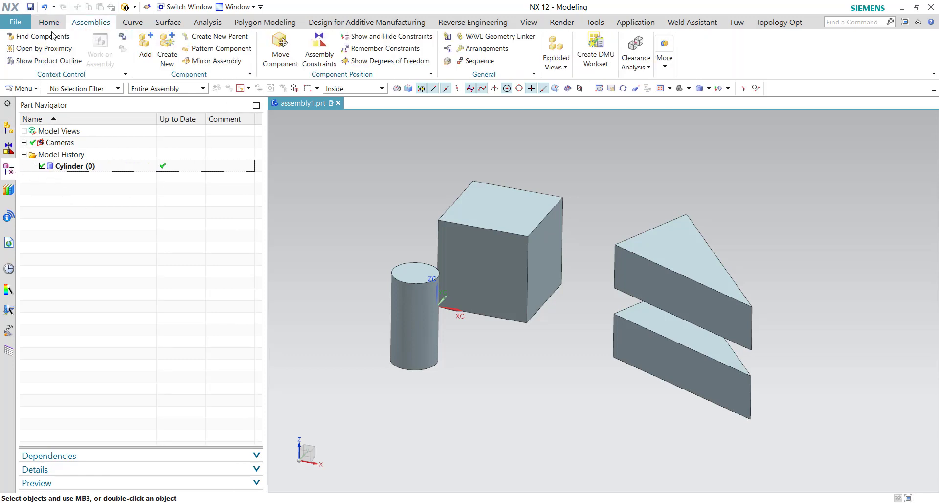
click(167, 49)
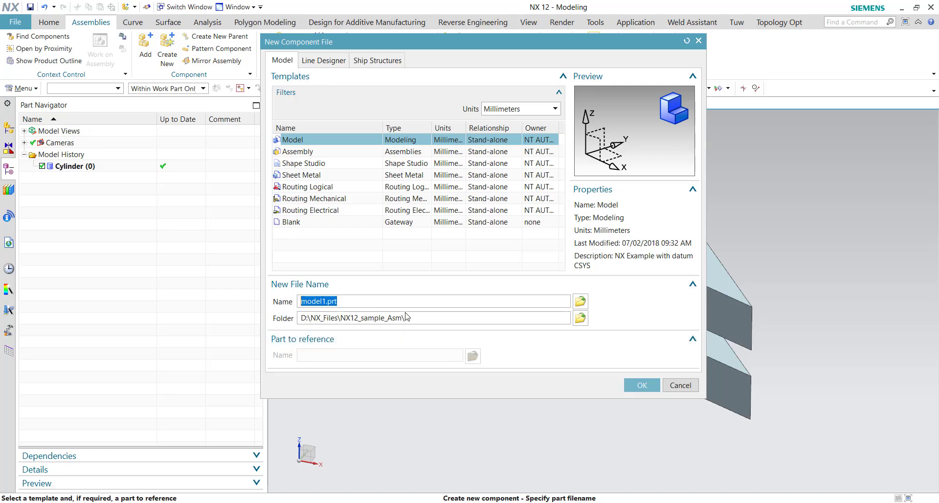
text(cylinder)
click(641, 385)
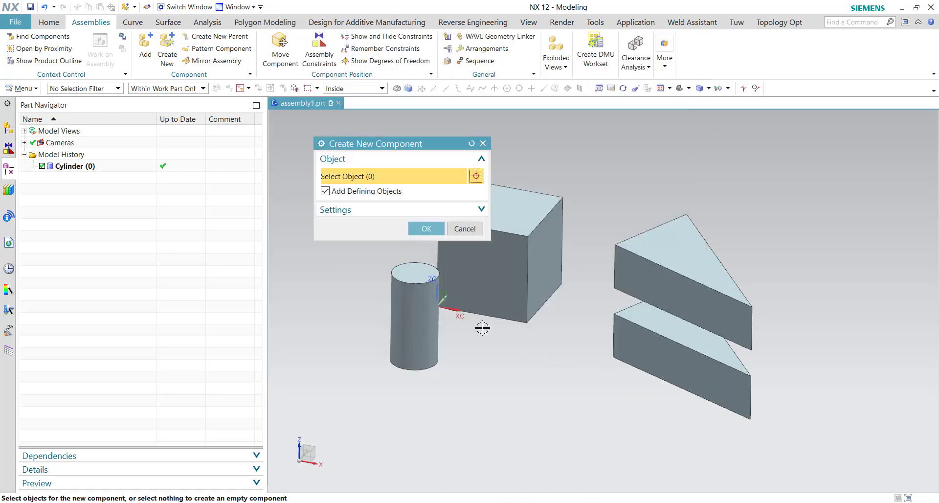
click(424, 323)
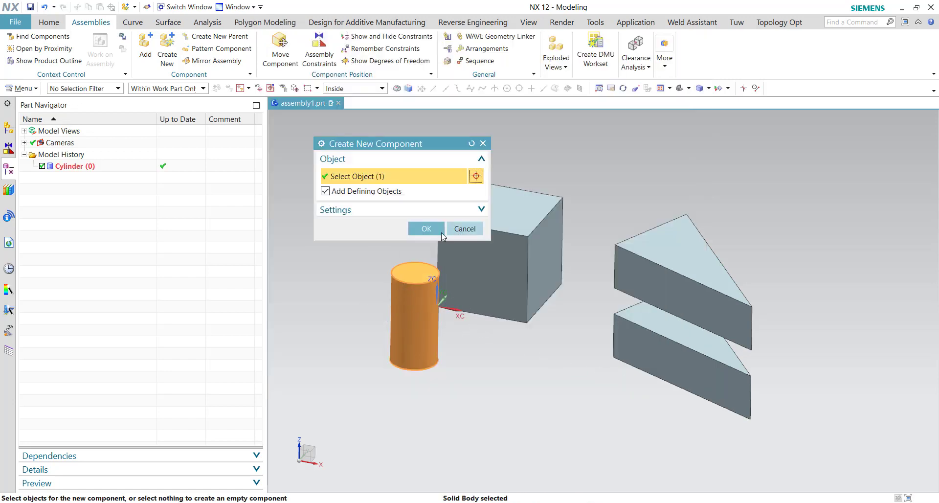
click(422, 230)
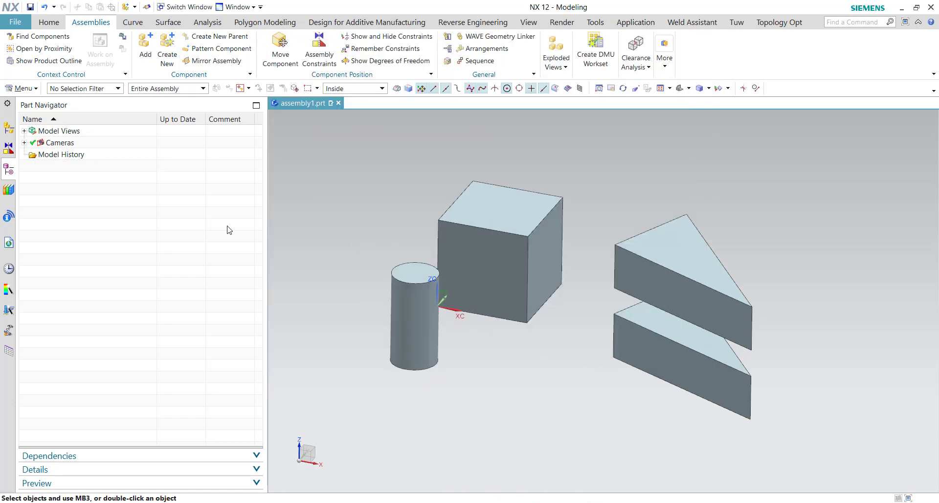
click(8, 128)
click(61, 178)
click(78, 193)
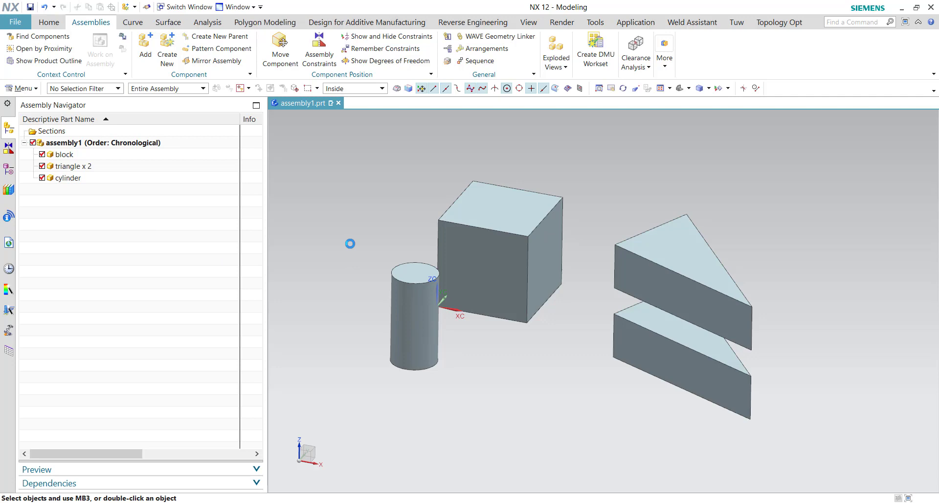
Reset the view orientation and start the Pre/Post application from the File menu
click(331, 236)
click(341, 181)
key(Home)
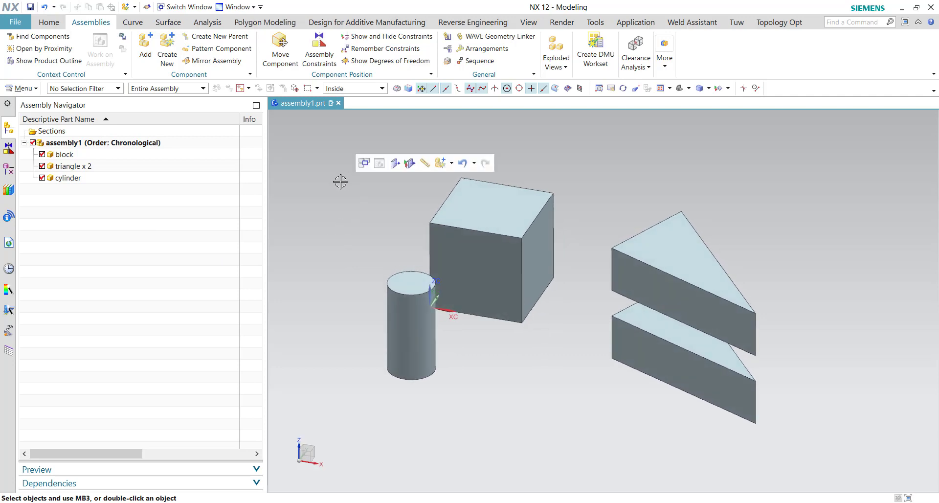
click(11, 25)
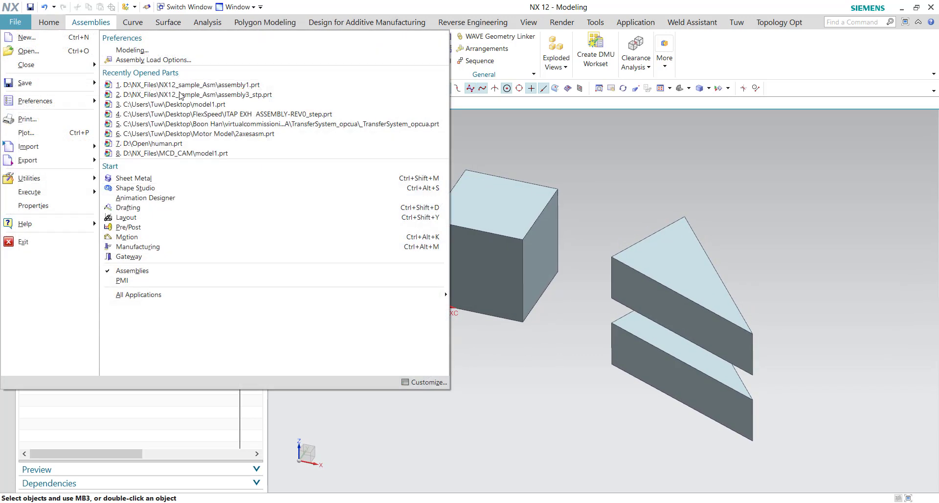
click(161, 227)
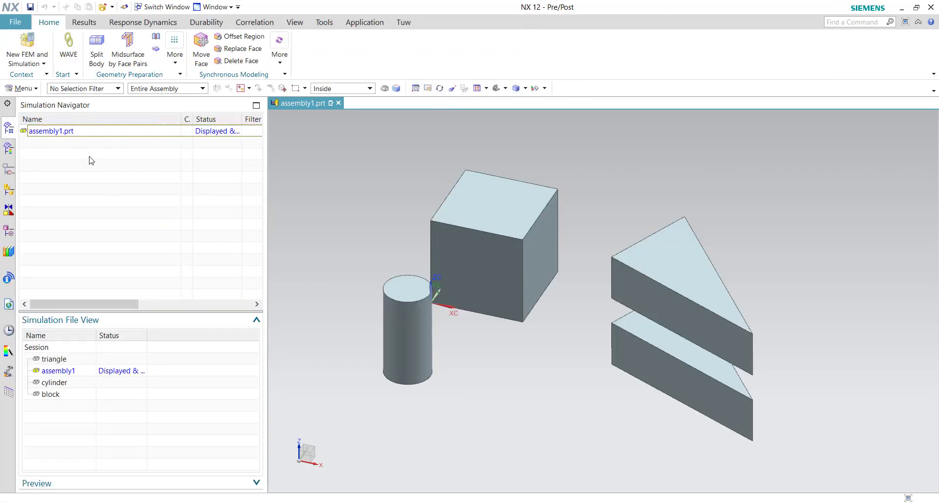
Create assembly1_fem1.fem with the NX Nastran solver, Structural analysis and no idealized part
right_click(79, 132)
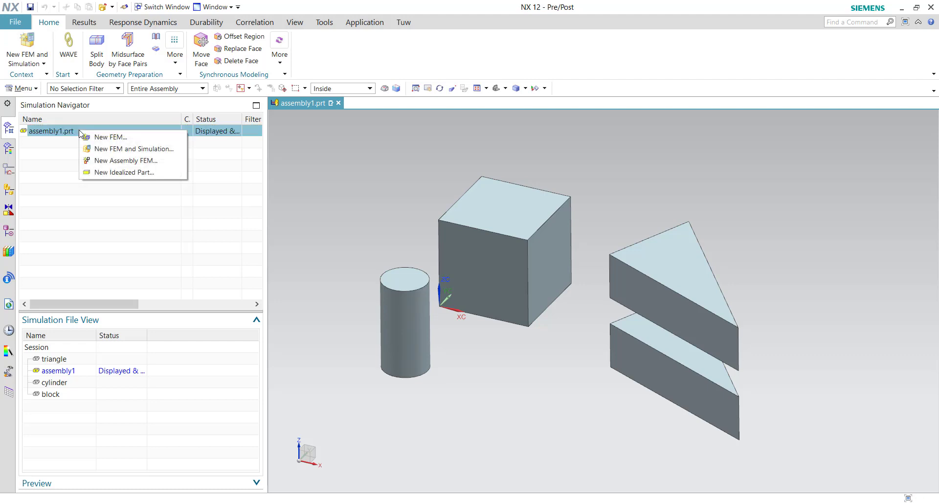
click(129, 139)
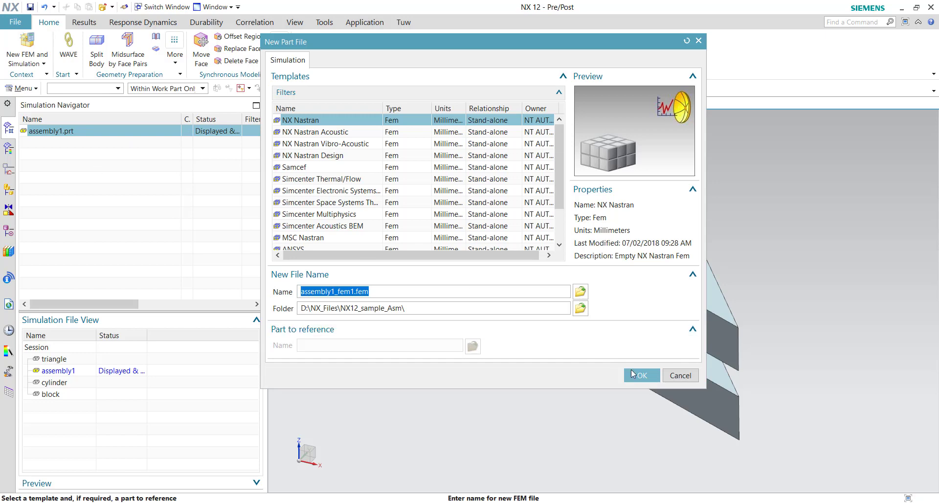
click(641, 375)
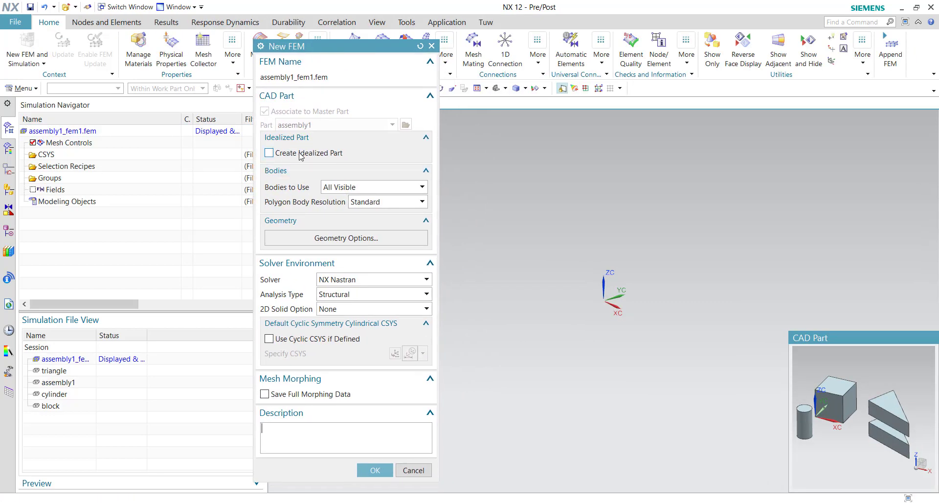
click(296, 154)
click(295, 142)
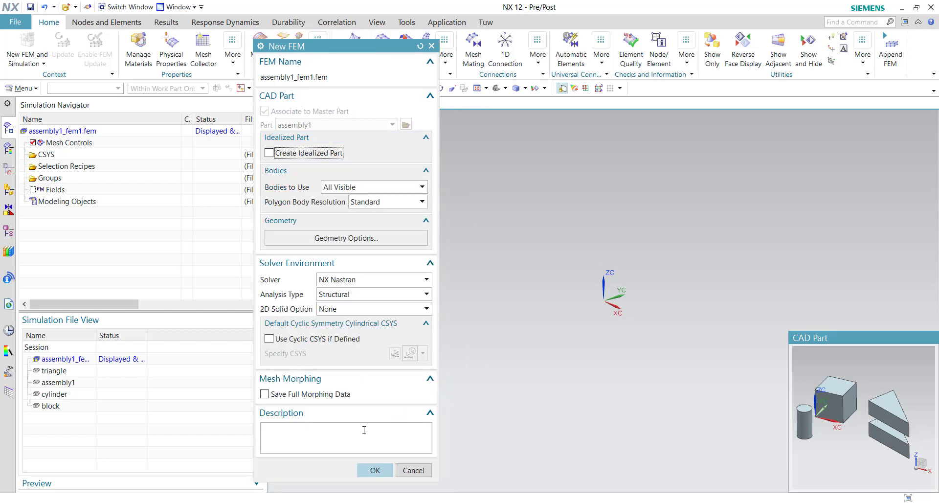
click(344, 295)
click(345, 296)
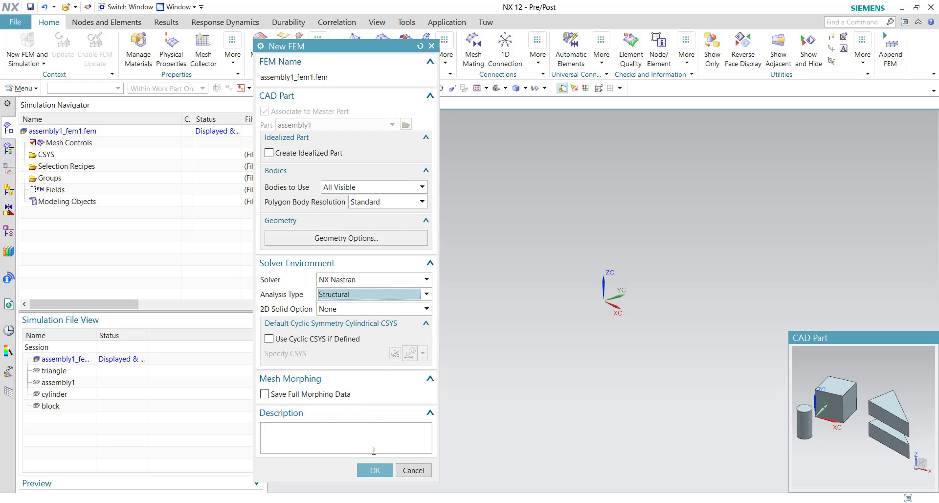
click(372, 470)
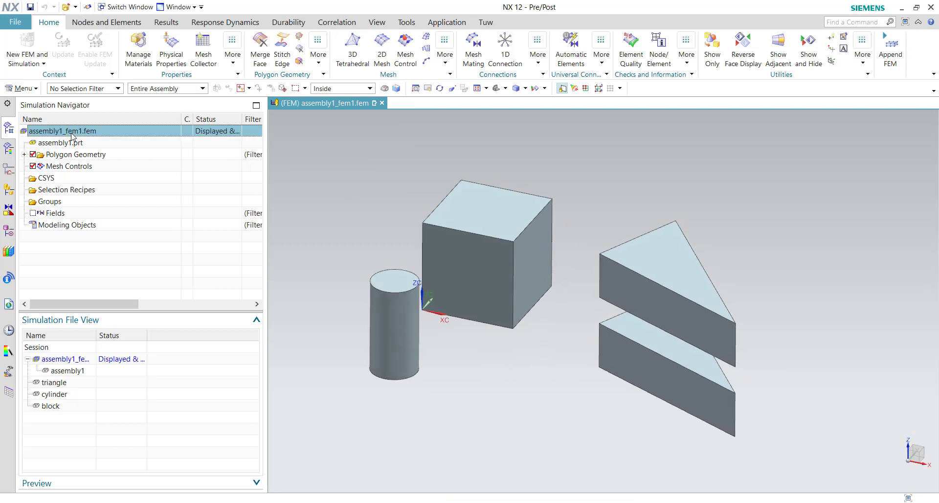
Identify which shape each of the four polygon bodies is
click(89, 141)
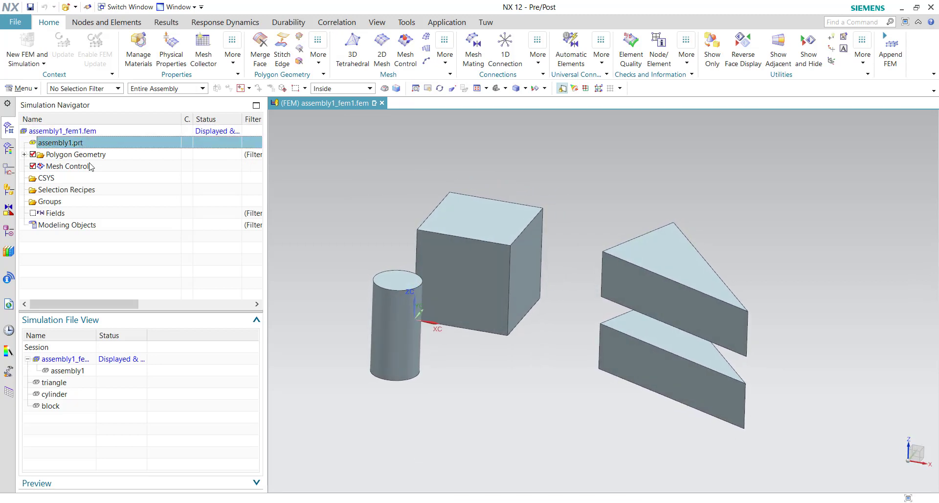
click(25, 154)
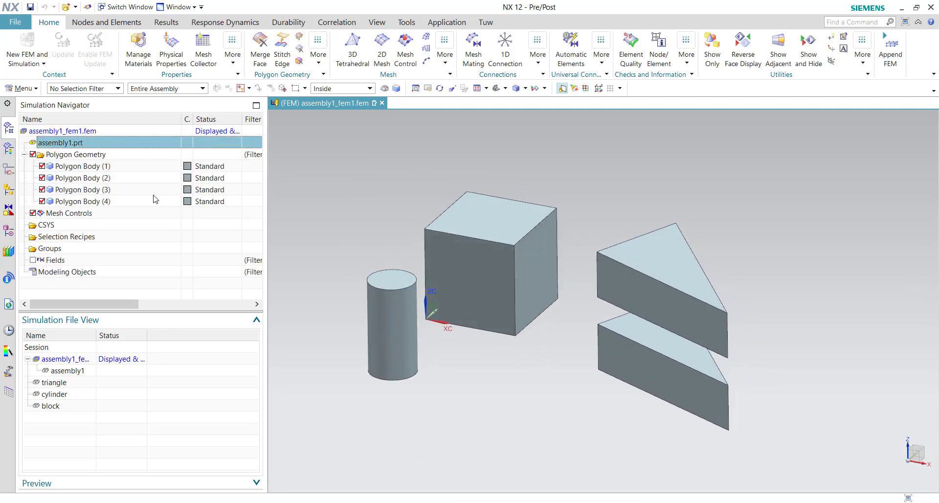
click(116, 166)
click(109, 178)
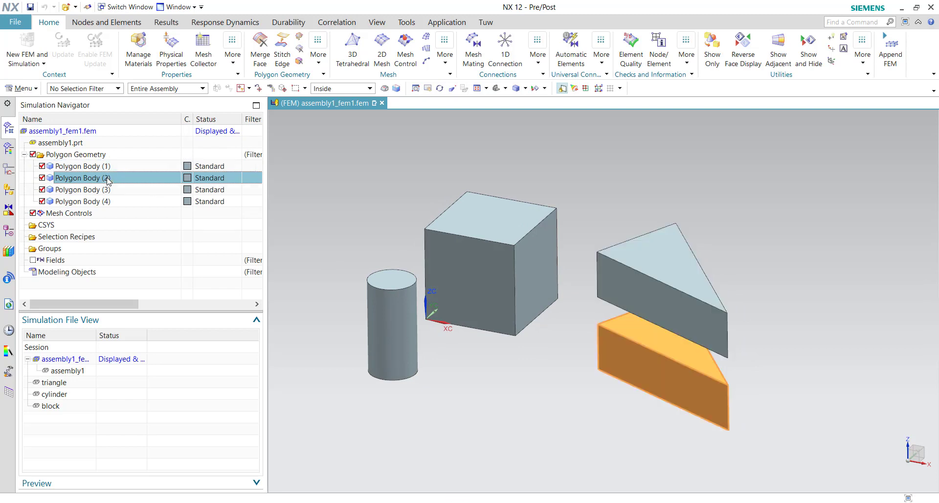
click(108, 190)
click(98, 202)
key(Escape)
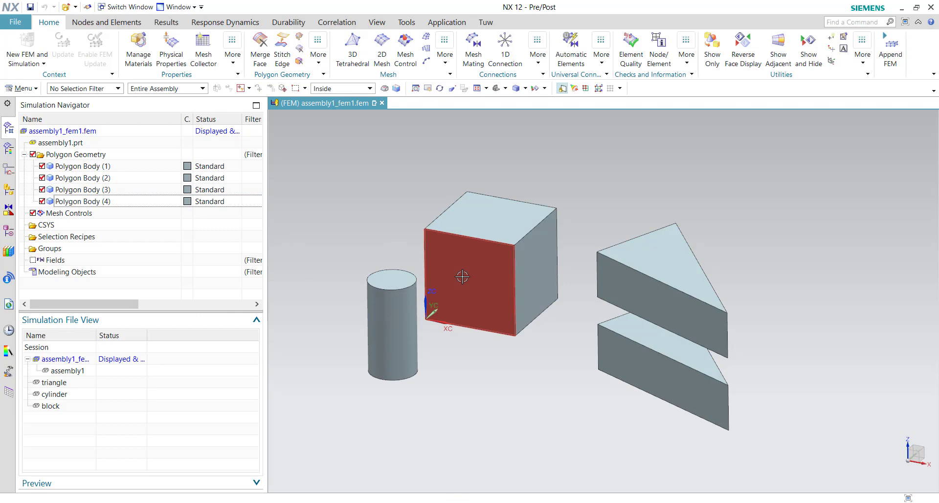
middle_drag(435, 274, 419, 47)
Mesh the cylinder with 3D tetrahedral elements at the automatically suggested element size
click(352, 49)
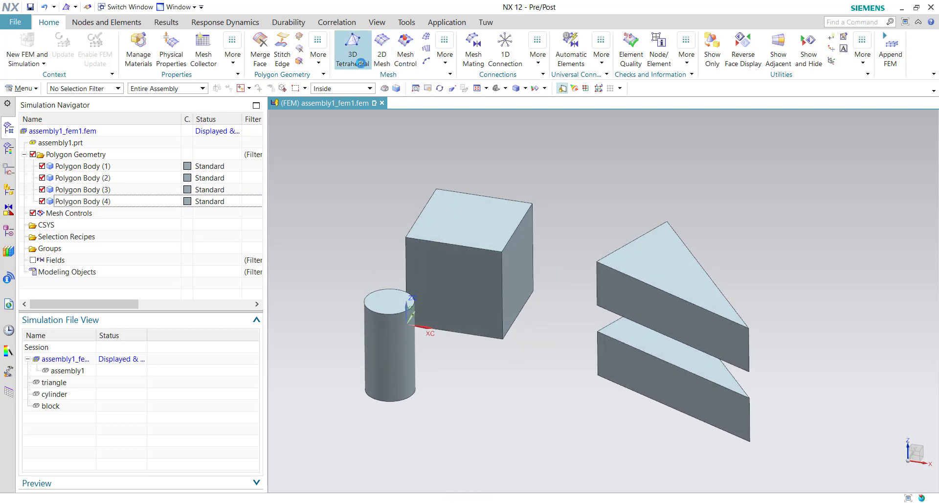
drag(304, 47, 108, 25)
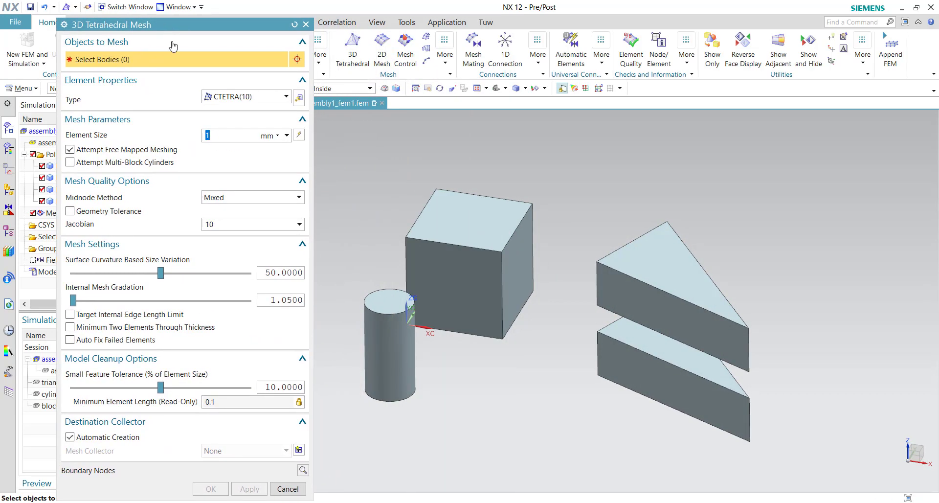
click(395, 338)
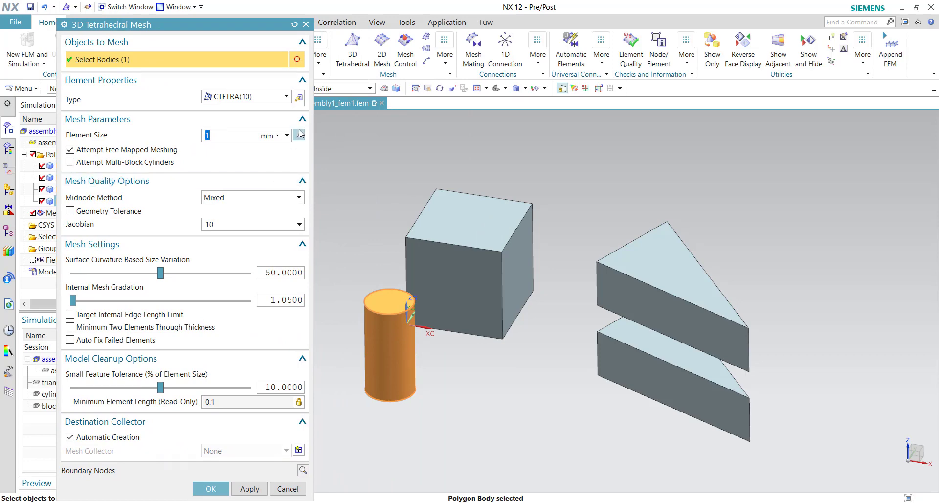
click(299, 135)
click(210, 489)
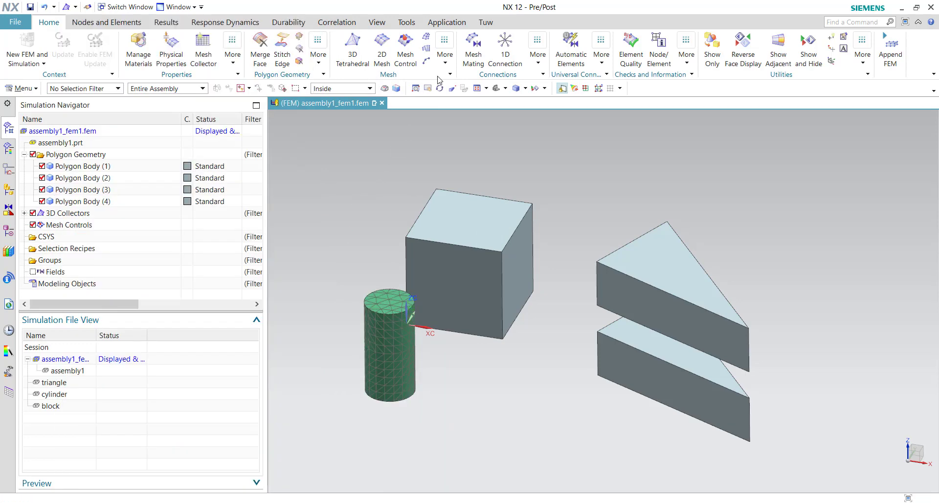
Sweep-mesh the cube from its top face using the automatic source element size
click(426, 41)
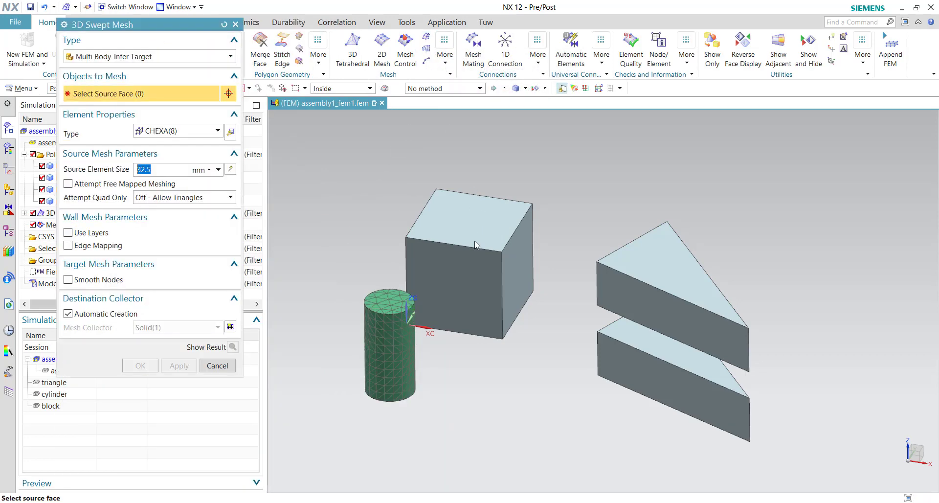
click(465, 220)
click(236, 169)
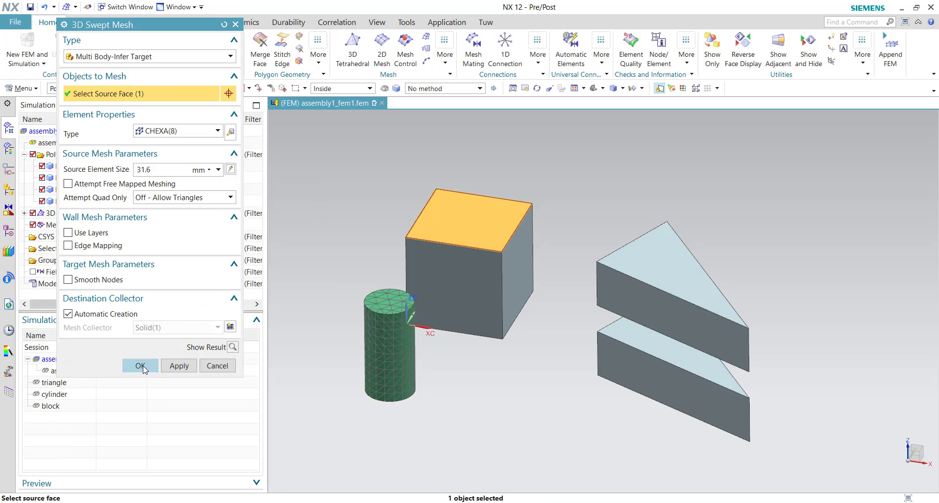
click(140, 365)
Move 3d_mesh(2) into the Solid(1) collector, keeping the existing settings
click(25, 213)
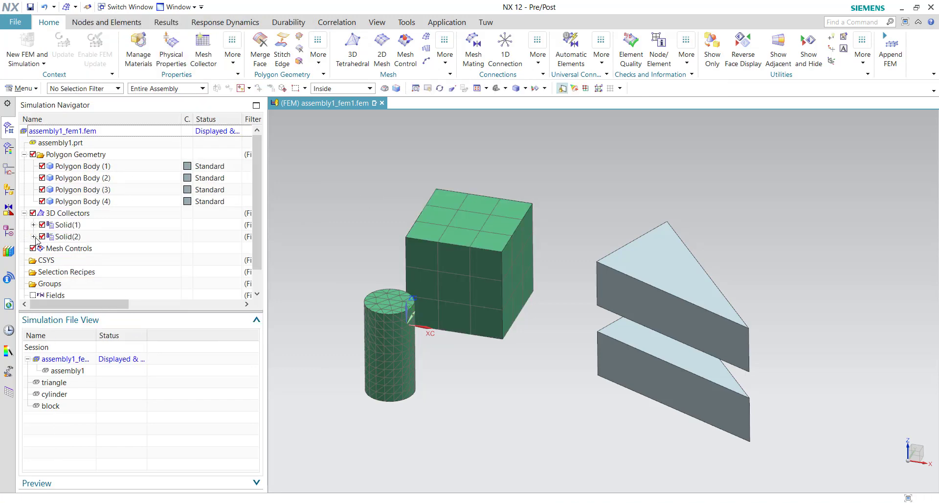
click(34, 236)
click(34, 225)
drag(80, 260, 122, 282)
click(307, 272)
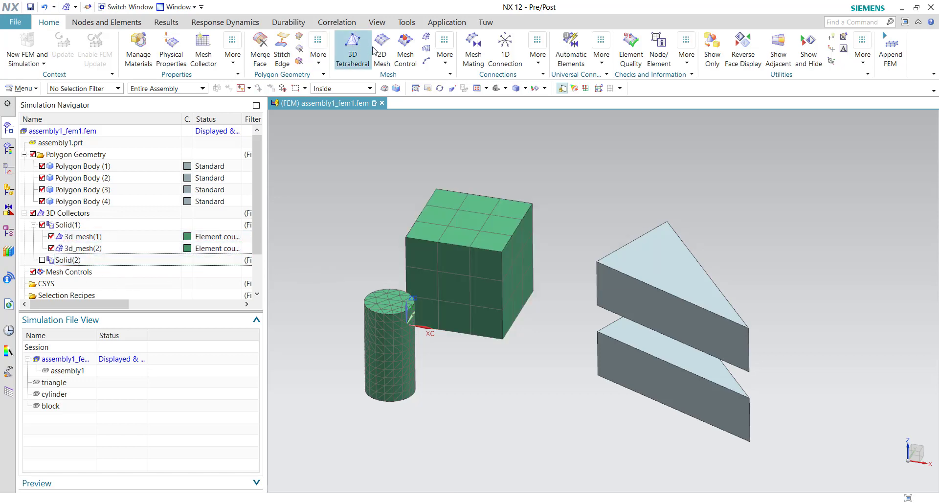
Tetra-mesh both wedges with automatic per-body element size, placing the meshes in Solid(1)
click(353, 47)
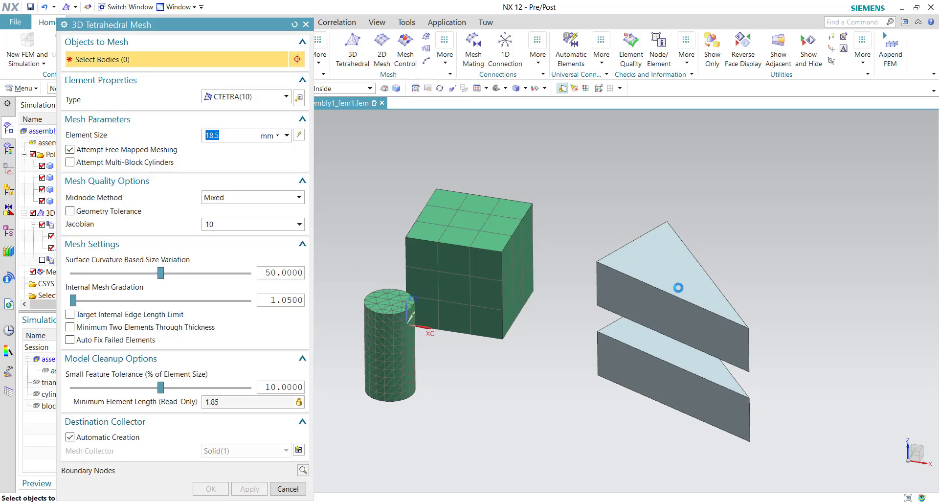
click(678, 288)
click(607, 350)
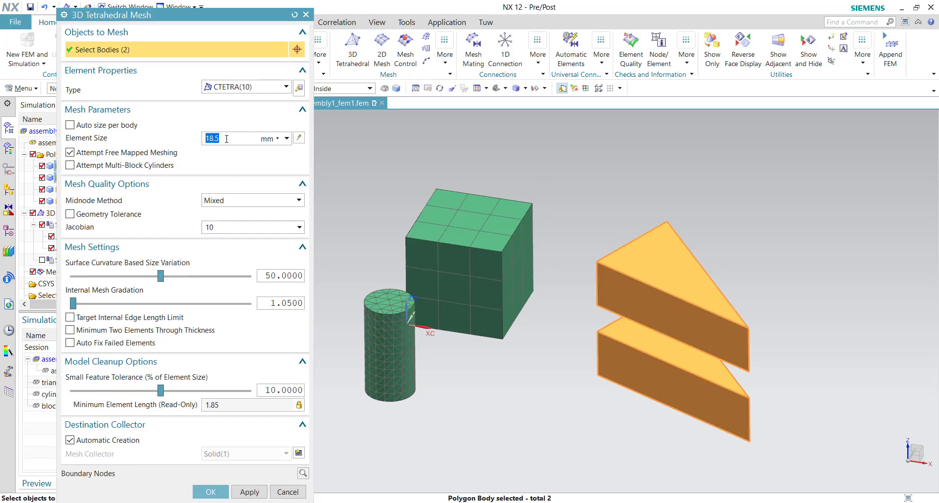
click(70, 125)
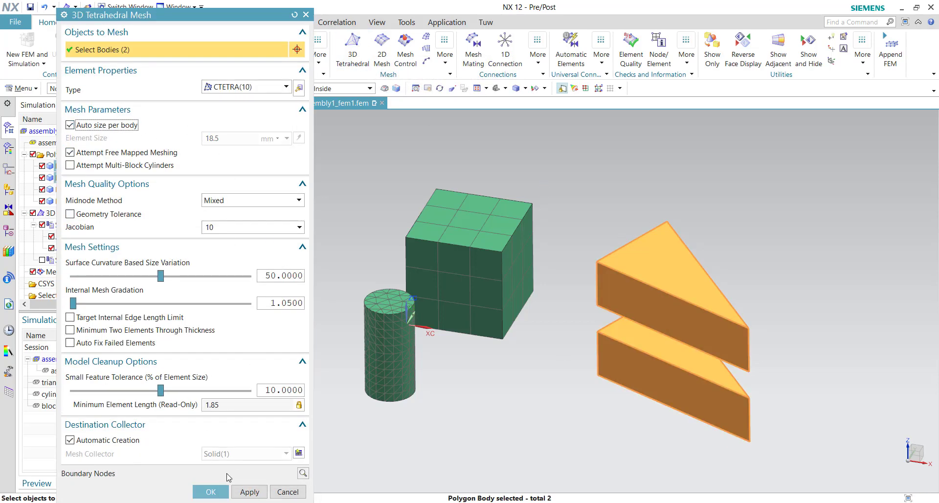
click(136, 440)
click(215, 455)
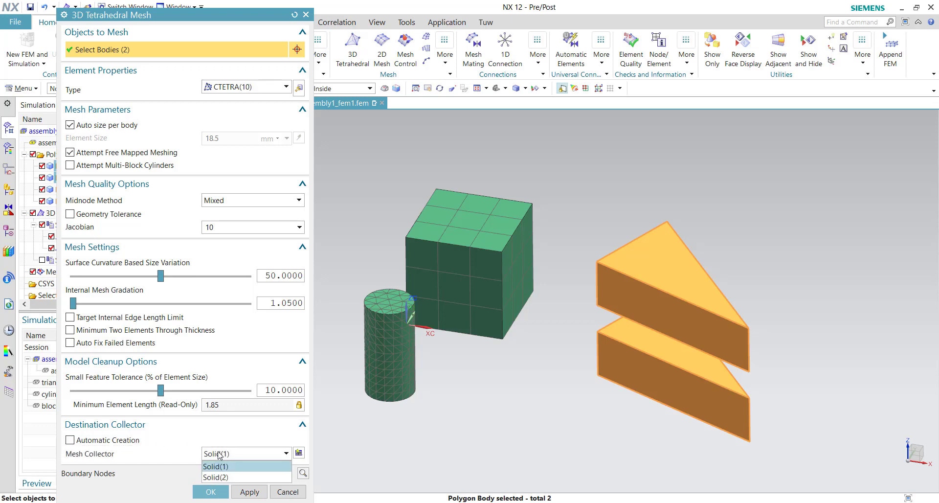
click(205, 491)
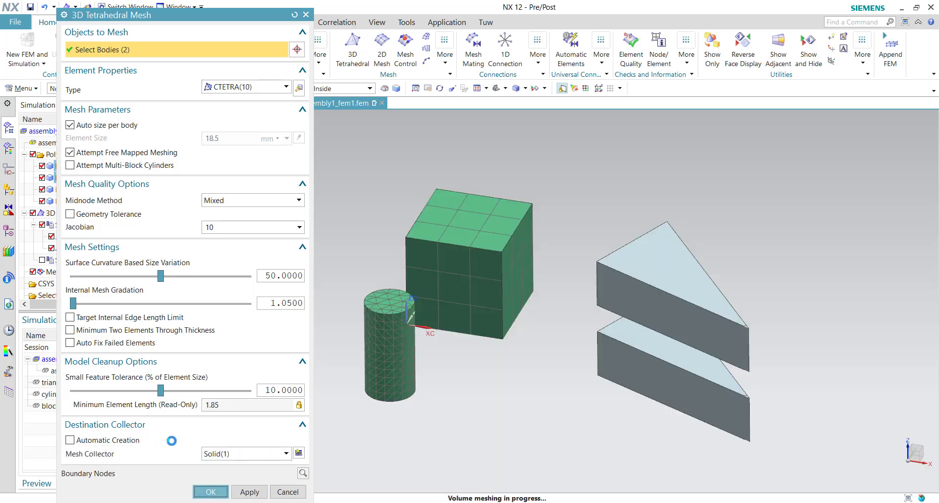
click(75, 284)
middle_drag(338, 264, 348, 212)
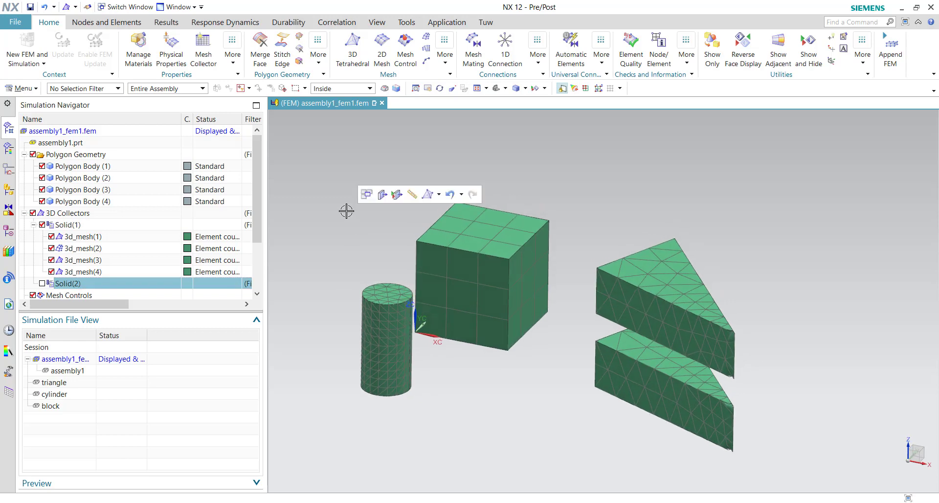
Identify Polygon Bodies 1, 3 and 4 as upper wedge, cube and cylinder, then select triangle
click(95, 132)
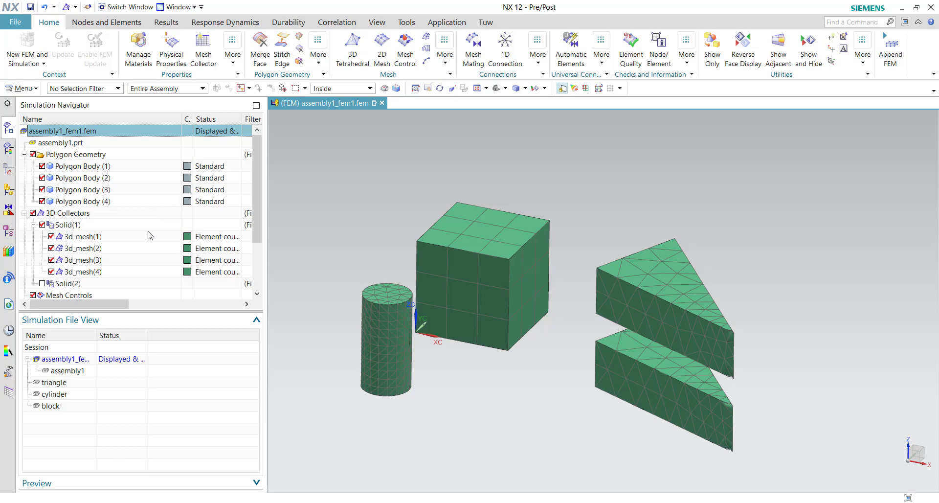
middle_drag(394, 186, 398, 186)
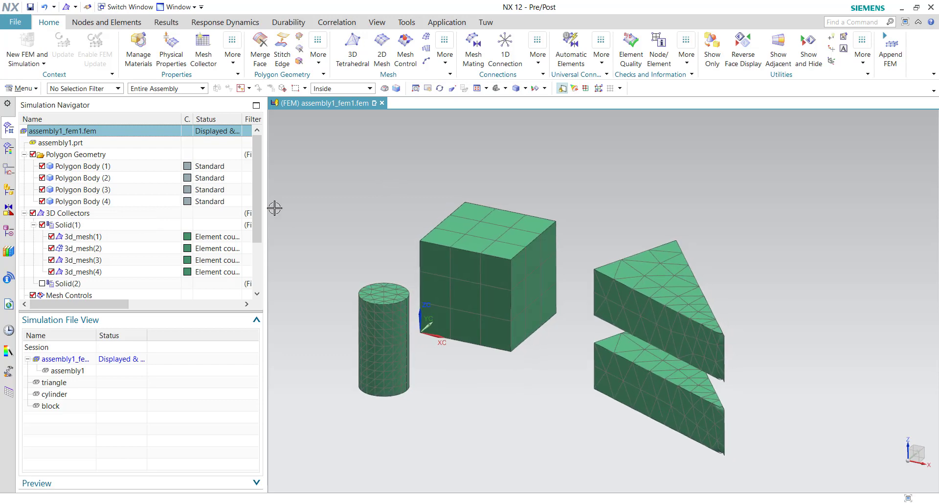
click(97, 168)
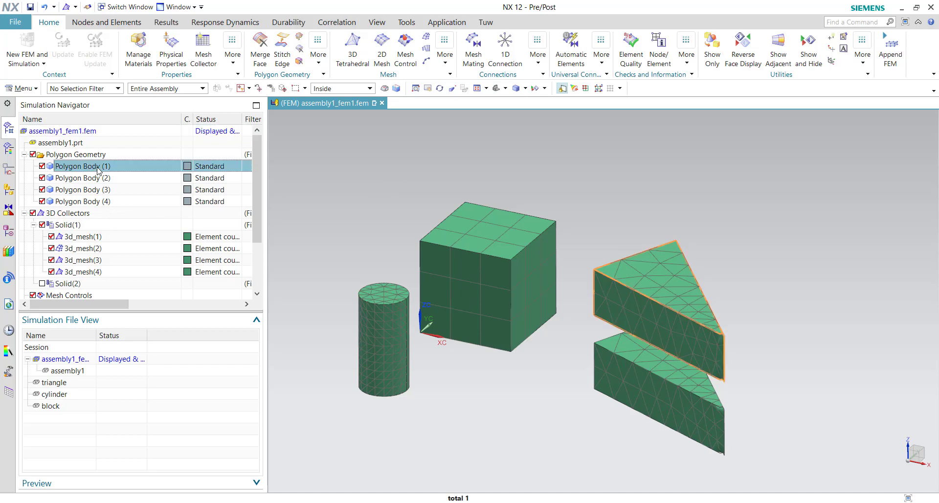
double_click(24, 155)
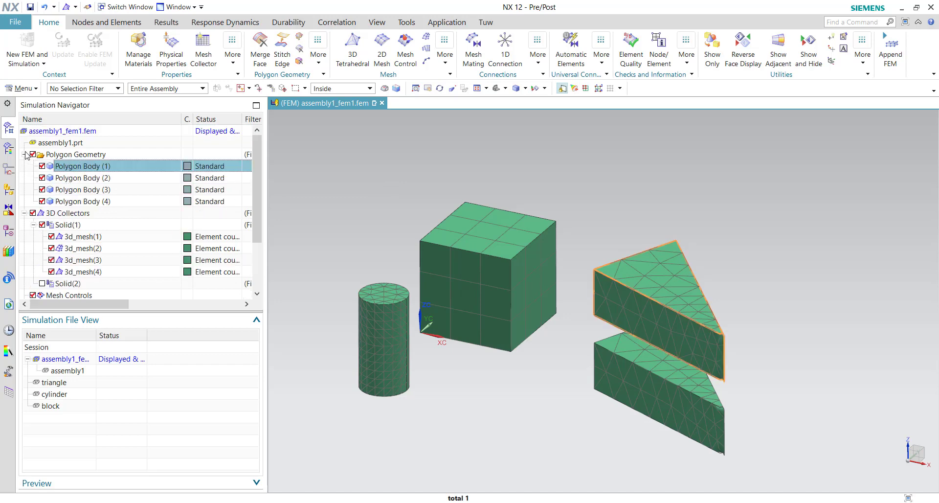
click(97, 190)
click(95, 202)
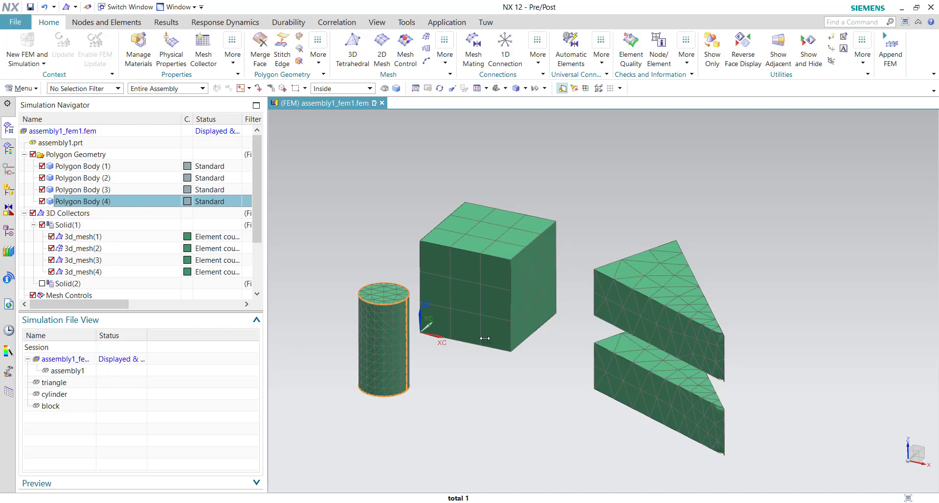
click(103, 434)
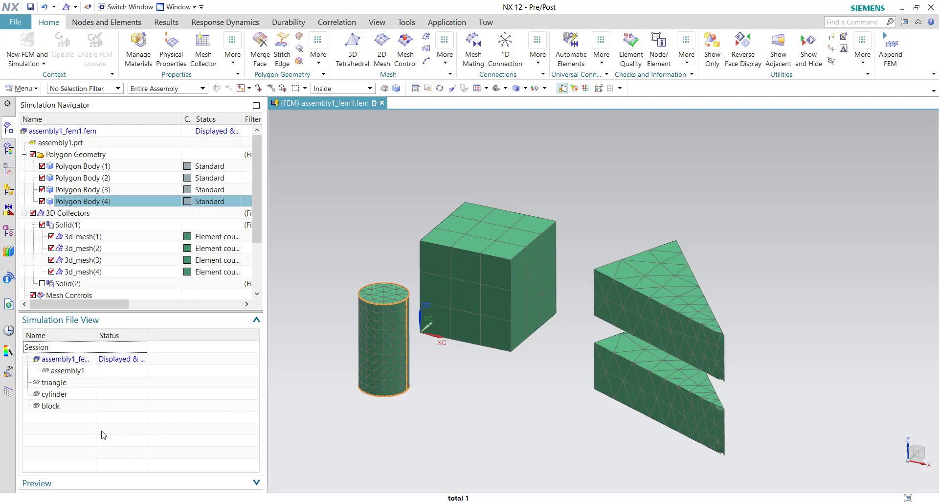
click(54, 383)
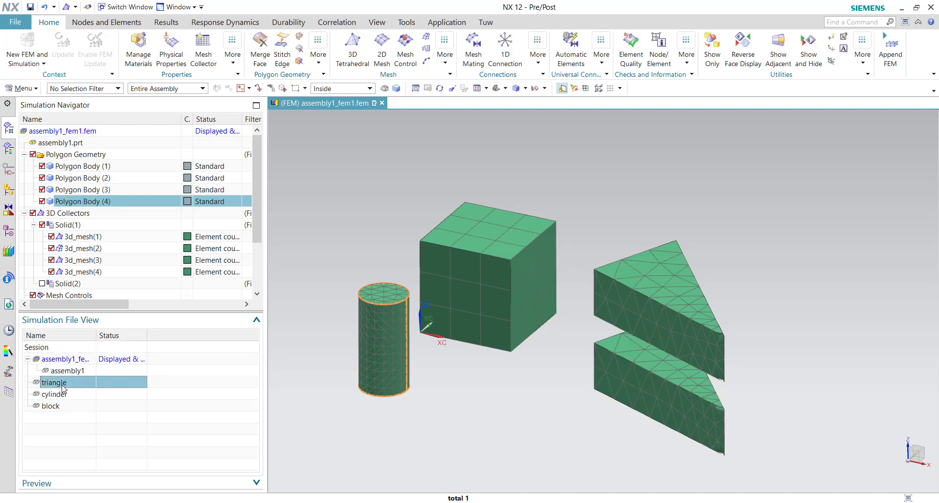
Open the triangle part and create triangle_fem1.fem for it with NX Nastran
double_click(62, 385)
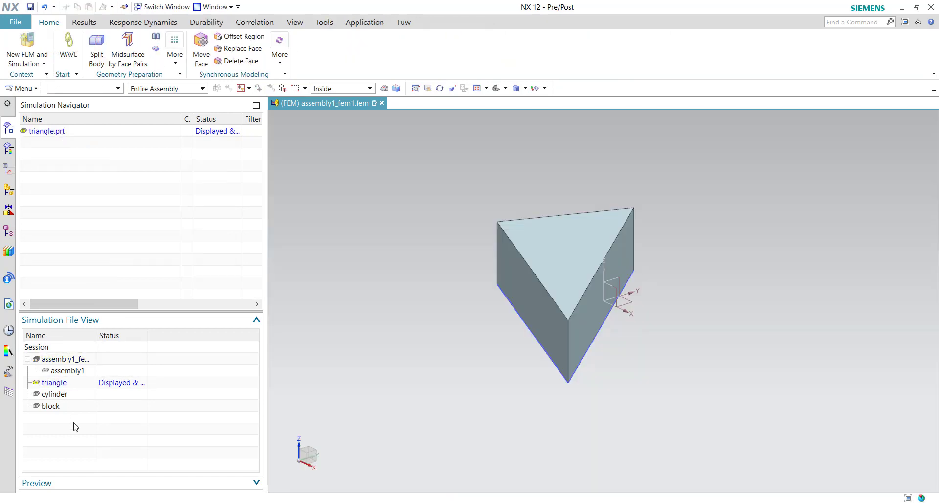
right_click(92, 136)
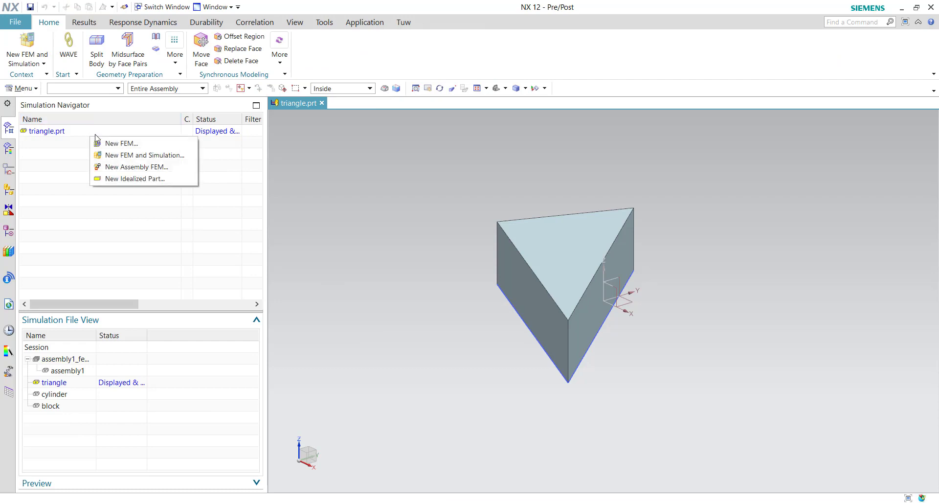
click(130, 146)
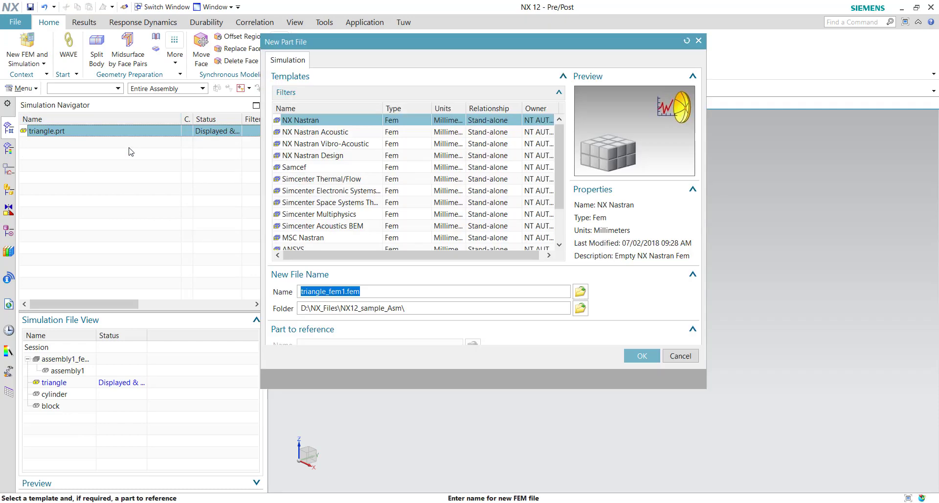
click(637, 373)
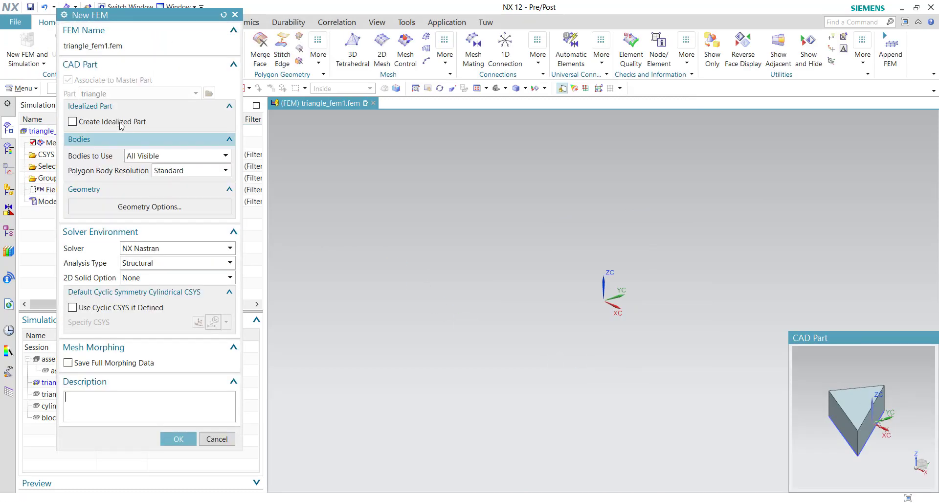
click(178, 439)
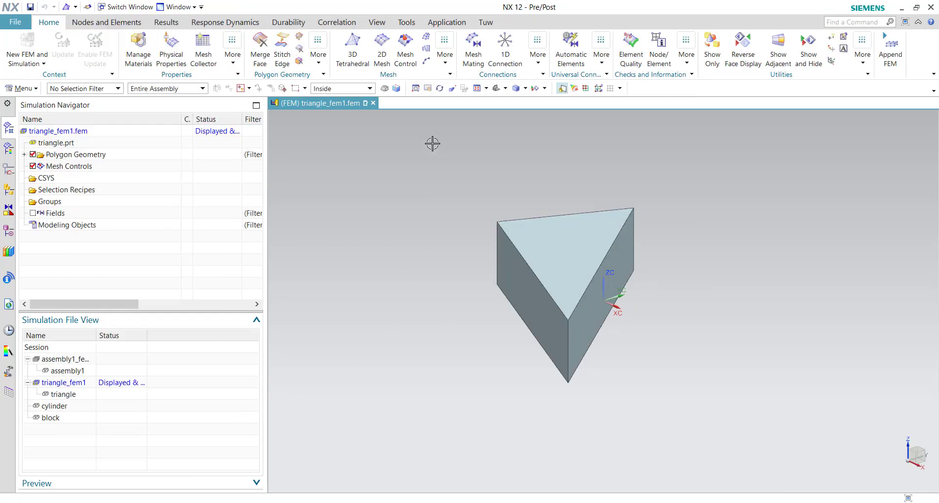
Sweep a hexahedral mesh from the prism's top triangular face at automatic element size (31.6 mm)
click(427, 37)
drag(175, 12, 171, 62)
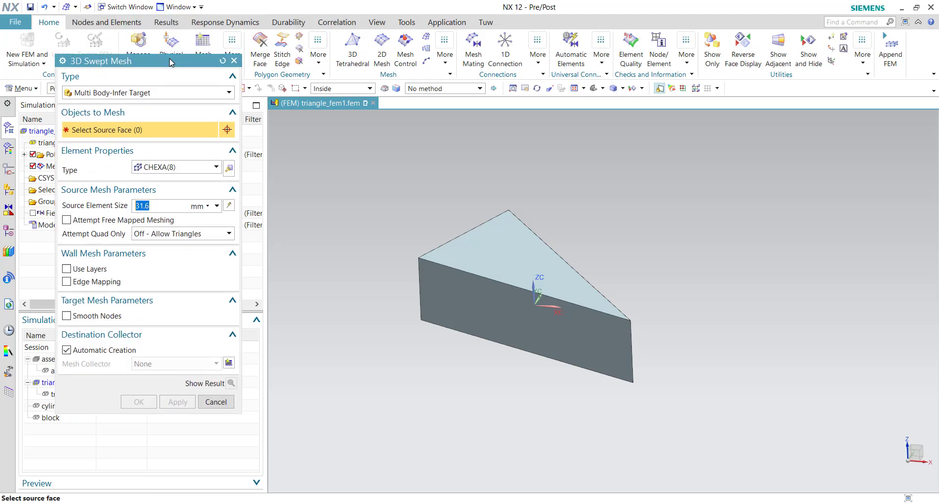
click(489, 259)
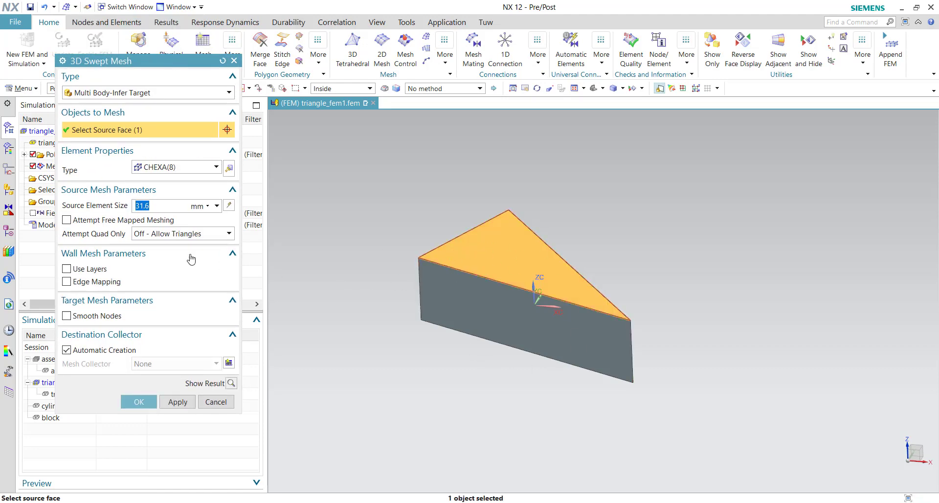
click(228, 205)
click(139, 402)
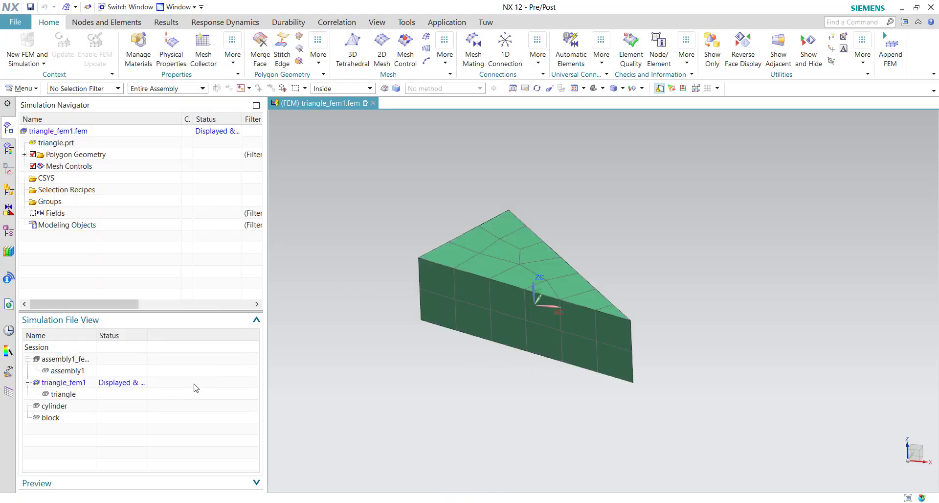
Orbit the meshed prism and select the cylinder part in the session
right_click(479, 214)
middle_drag(480, 213, 498, 163)
right_click(328, 181)
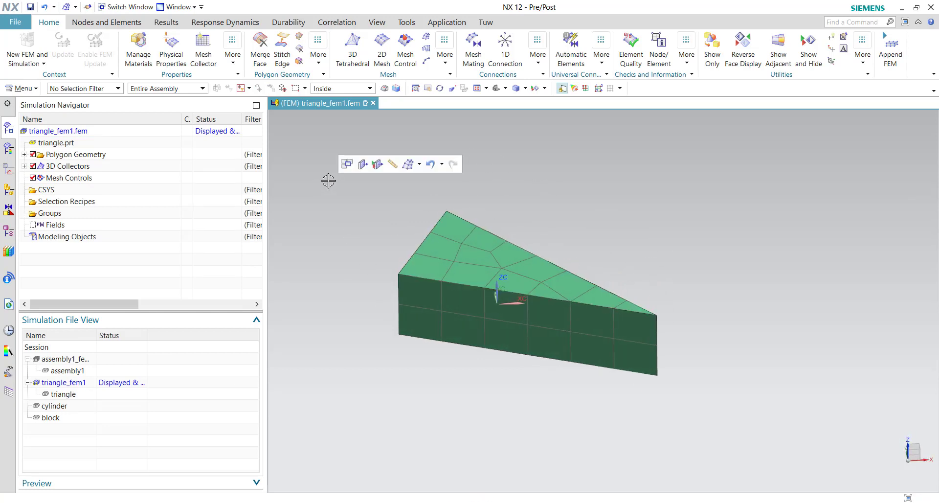
middle_drag(426, 239, 395, 262)
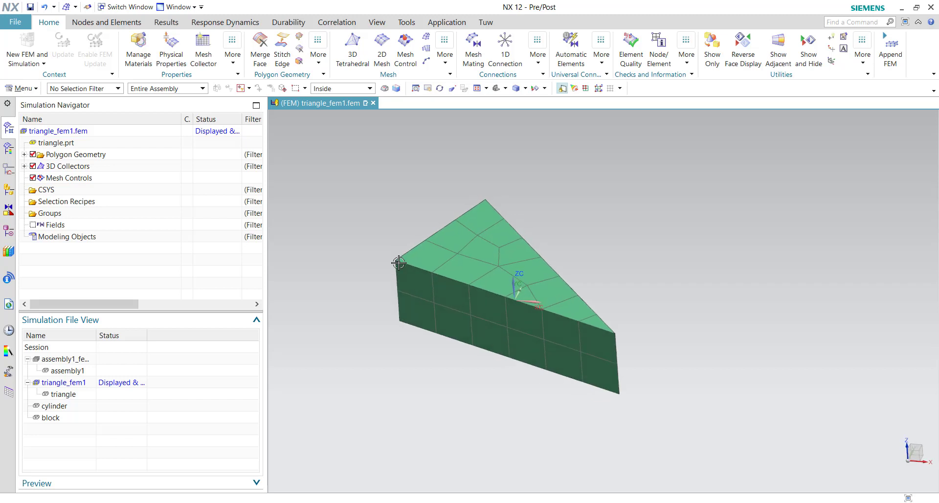
click(58, 405)
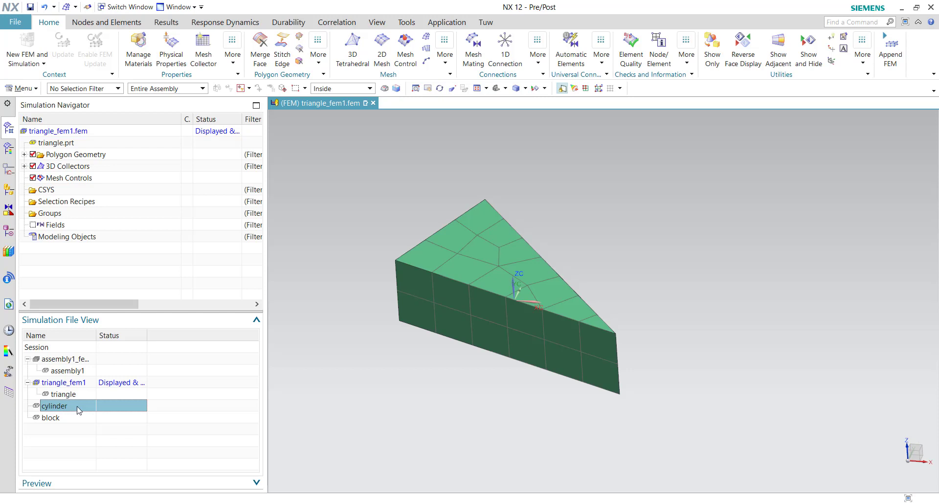
Open the cylinder part and create a new FEM named cylinder_fem1.fem
double_click(78, 409)
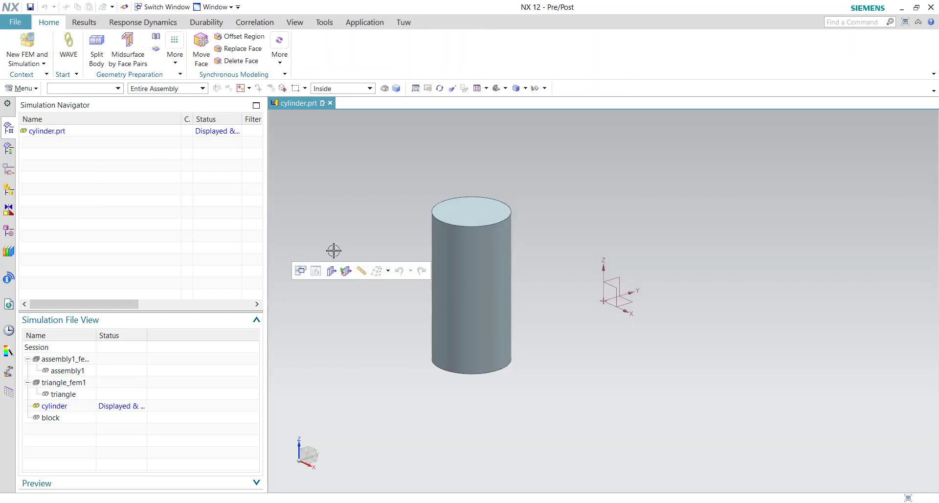
right_click(58, 133)
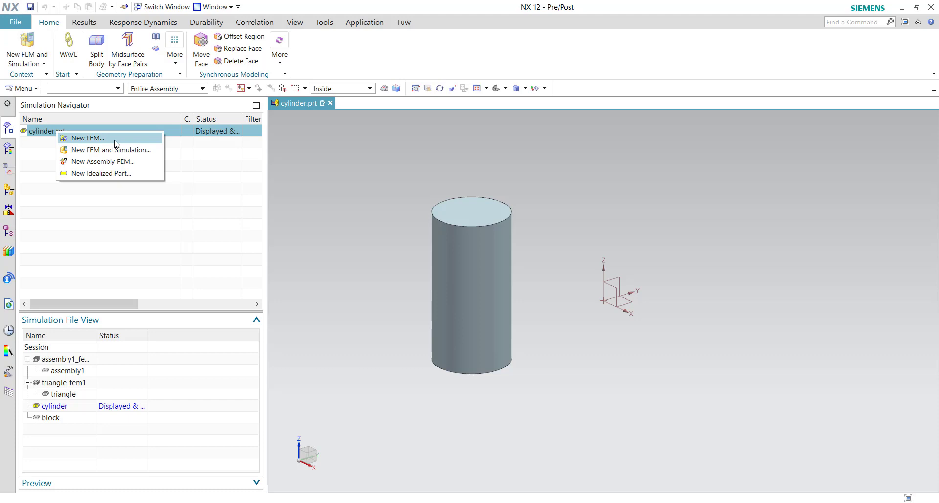
click(88, 137)
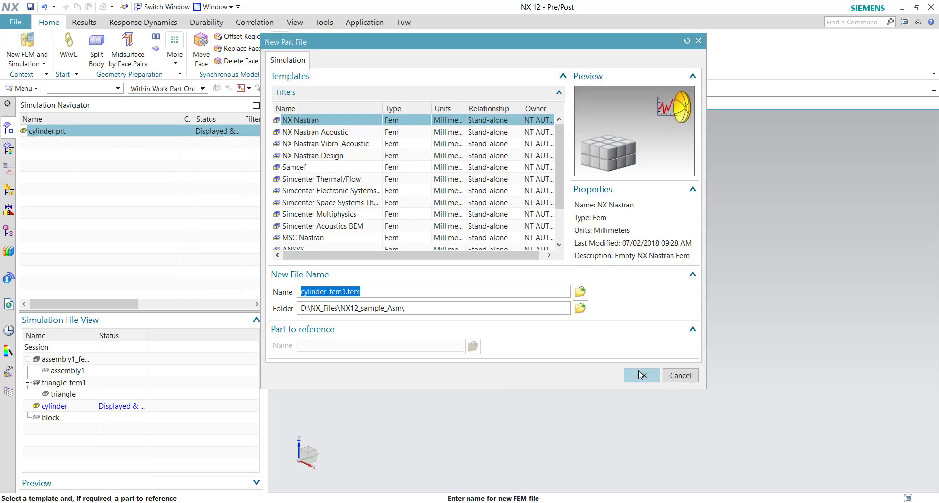
click(640, 375)
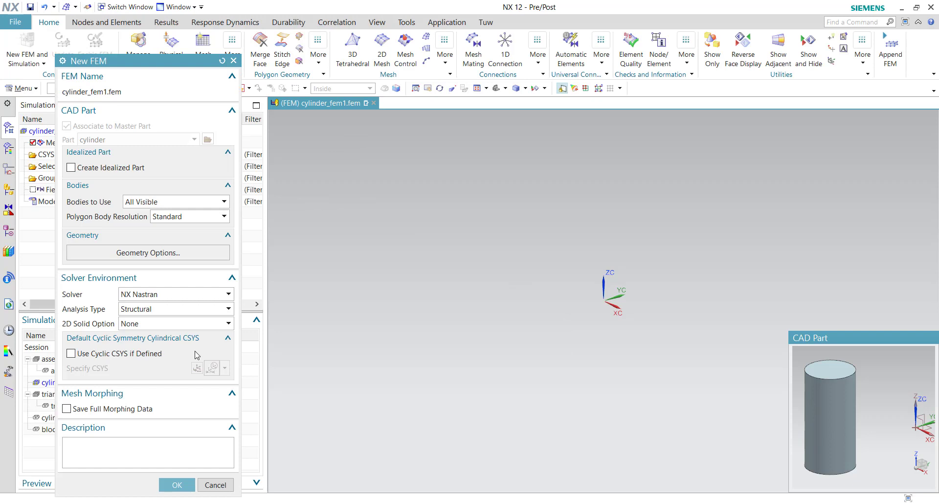
click(176, 484)
Mesh the cylinder body with 18.5 mm CTETRA(10) tetrahedra, then open the block part
click(352, 46)
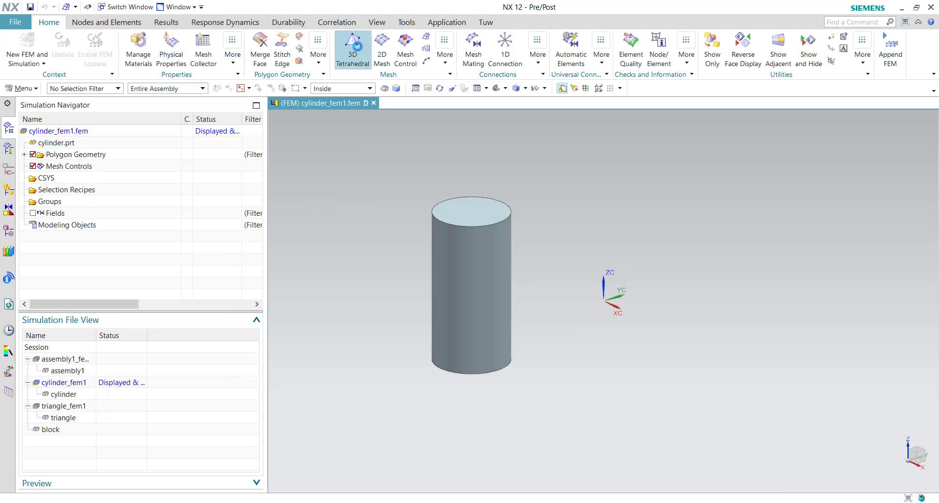
click(477, 278)
click(296, 171)
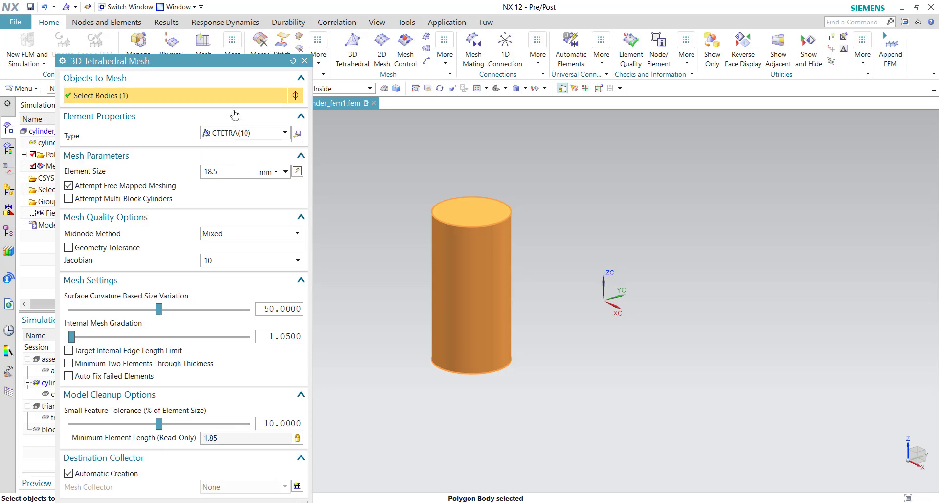
middle_click(279, 274)
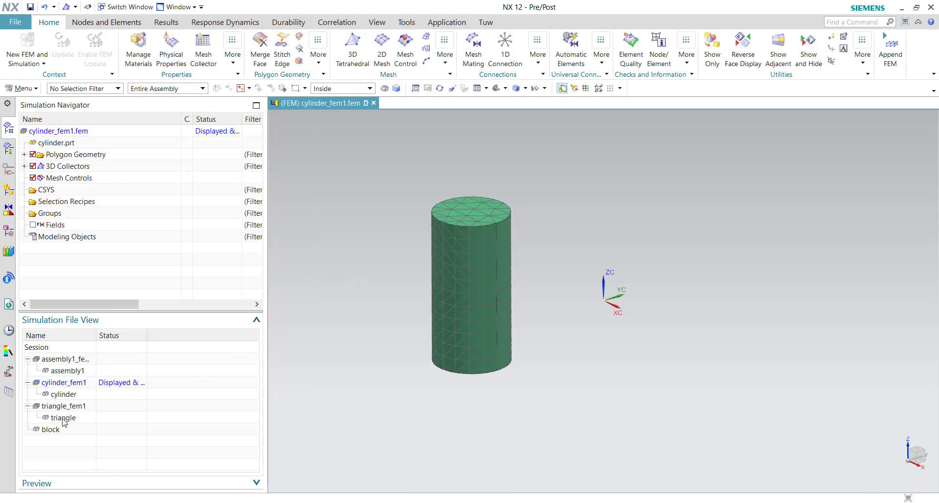
double_click(59, 434)
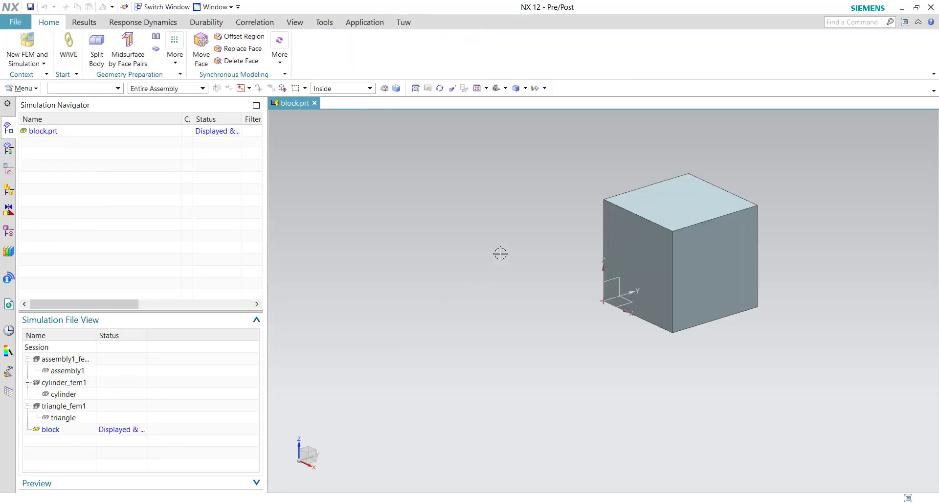
Fit the cube in view and create block_fem1.fem with the NX Nastran template
key(ctrl+f)
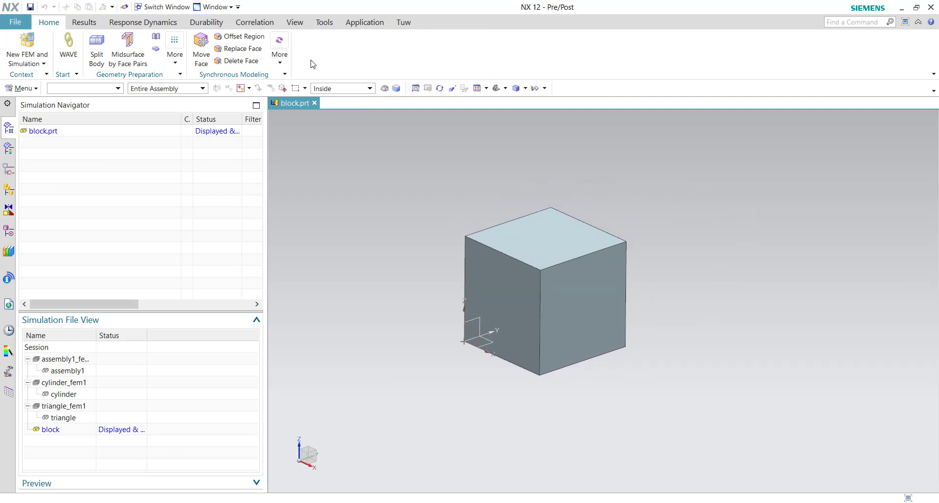
right_click(67, 132)
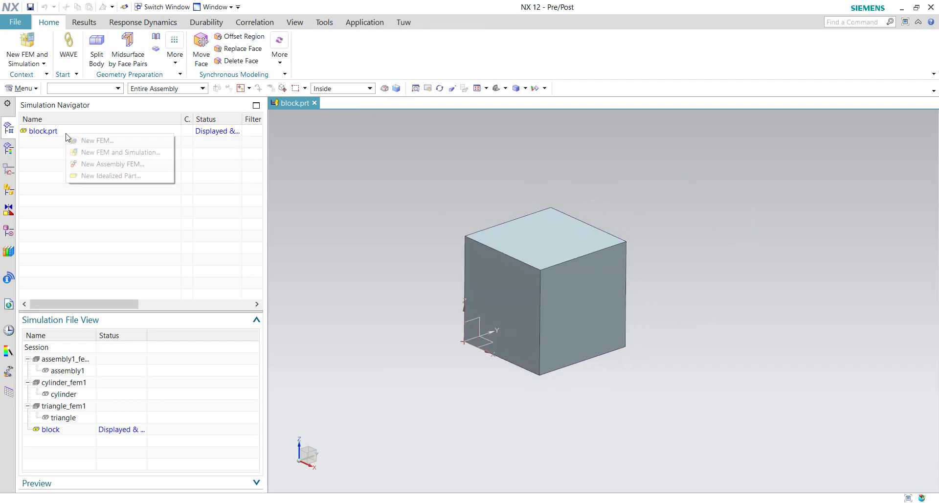
click(113, 140)
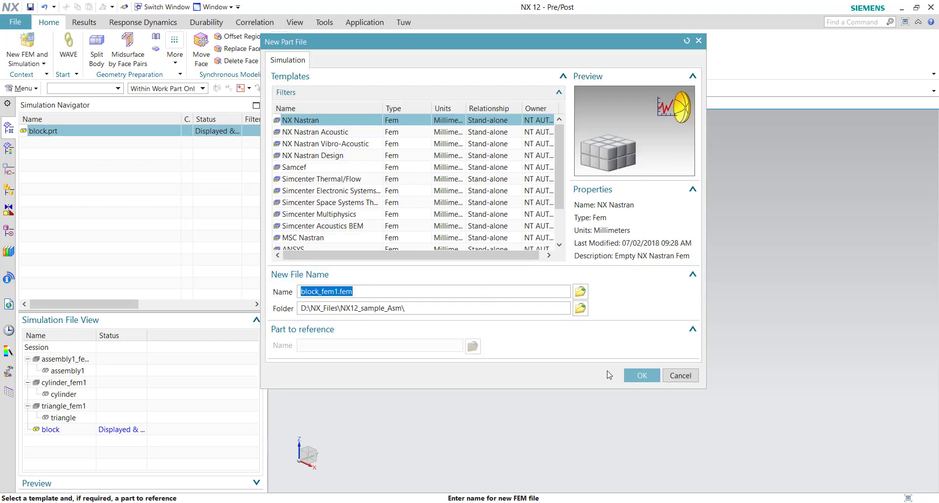
click(641, 375)
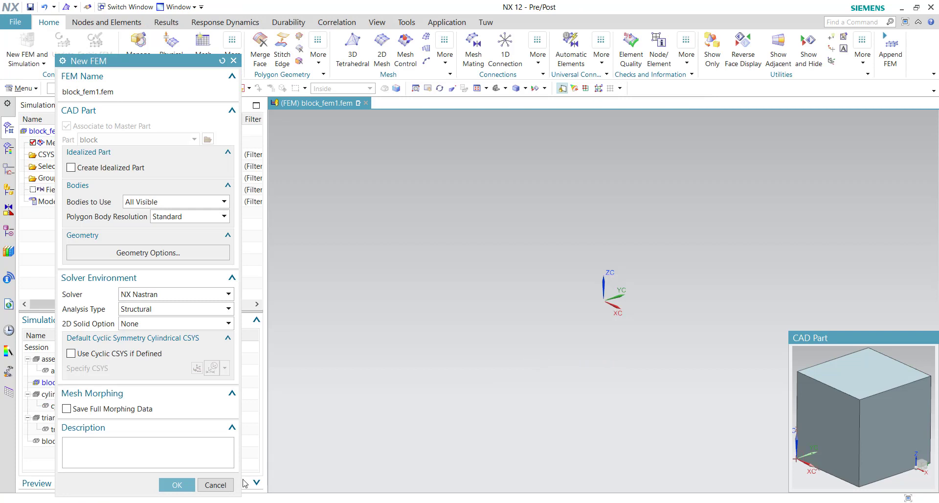
click(176, 485)
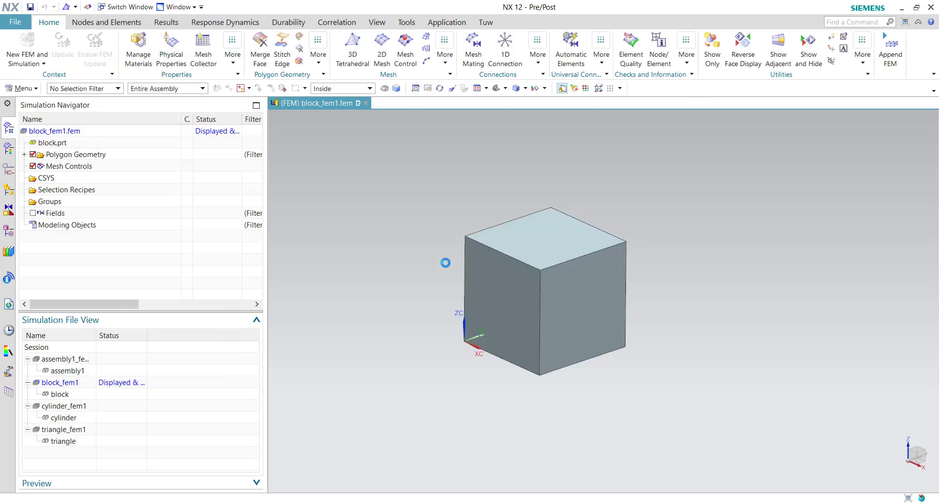
Sweep a CHEXA(8) mesh from the cube's left face at automatic size, then reset to the Home view
click(426, 39)
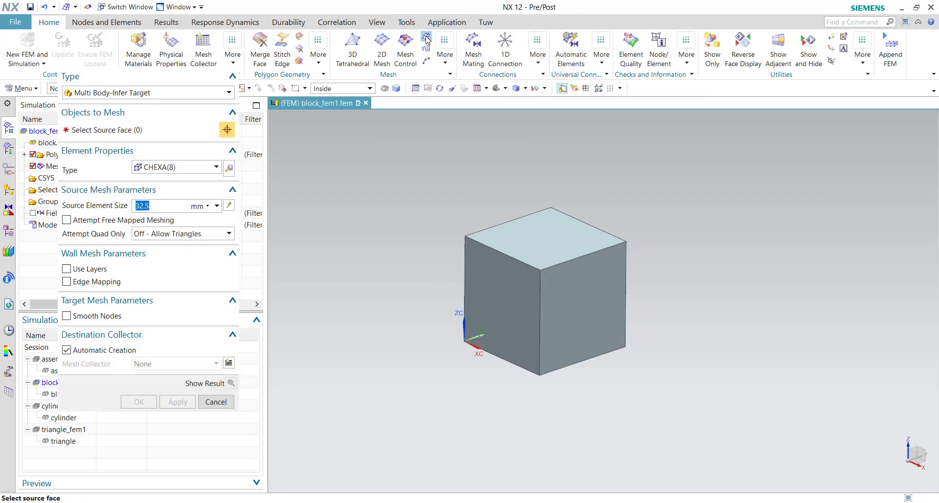
click(526, 312)
click(229, 205)
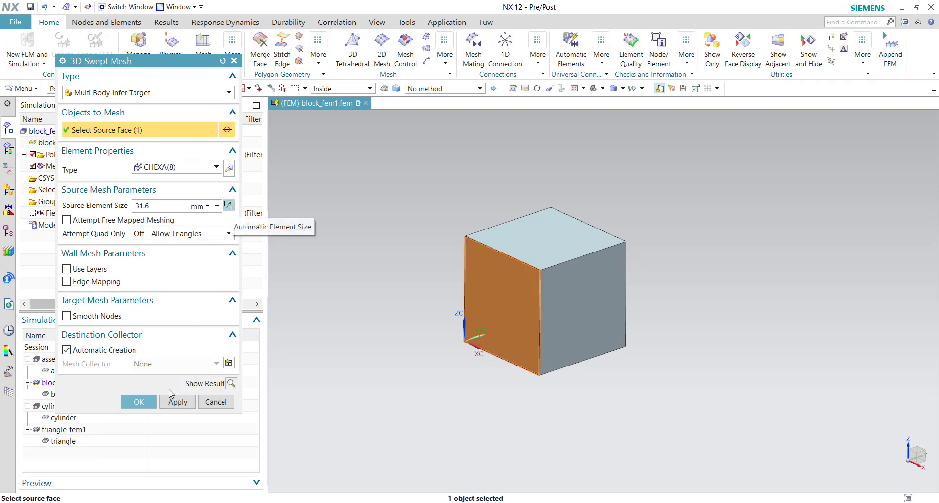
click(139, 401)
key(Home)
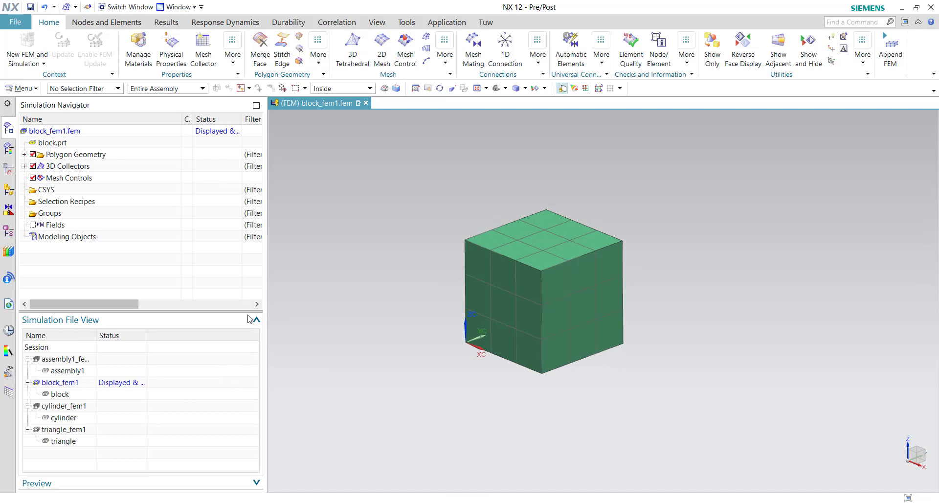
Display the meshed cylinder_fem1 FEM, then the meshed triangle_fem1 FEM
click(72, 407)
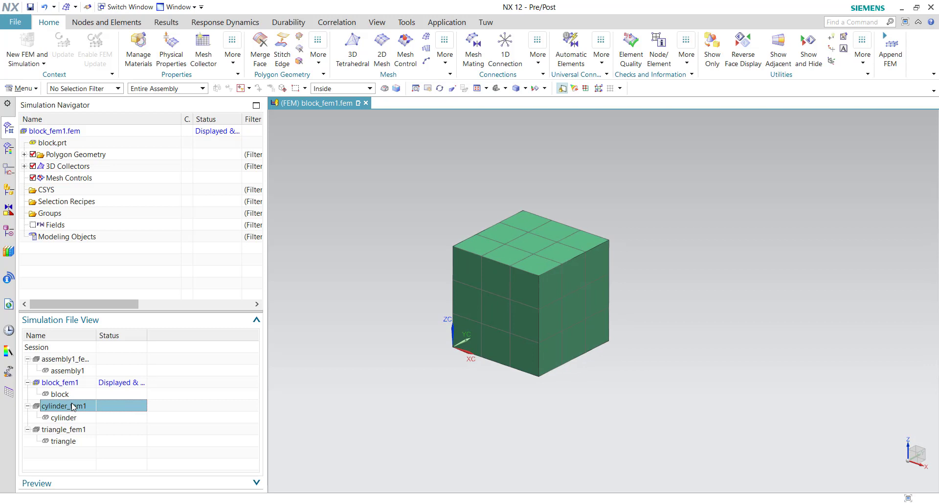
double_click(73, 406)
double_click(68, 434)
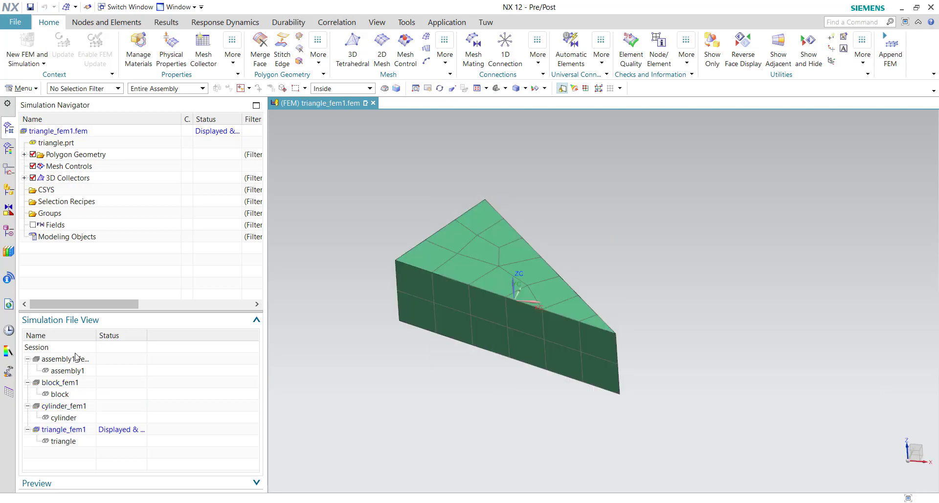
Cycle through cylinder_fem1 and block_fem1, then make assembly1.prt the displayed part
double_click(67, 409)
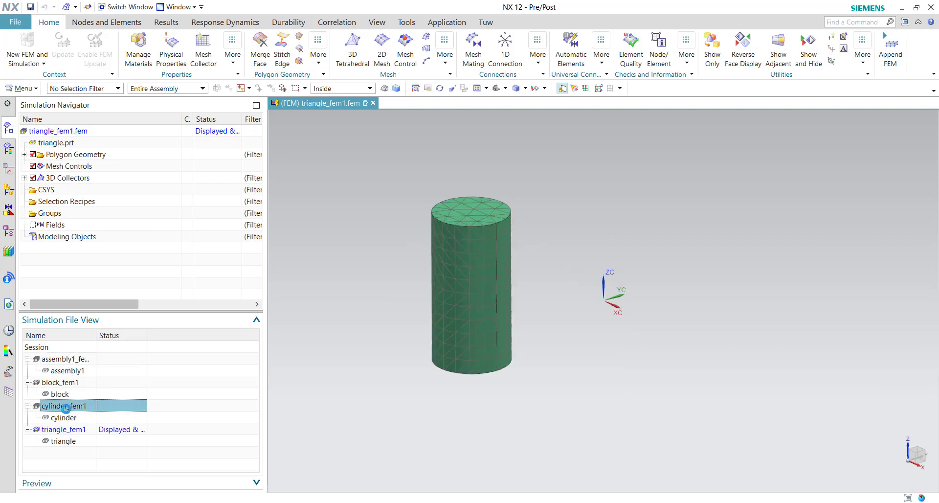
double_click(67, 386)
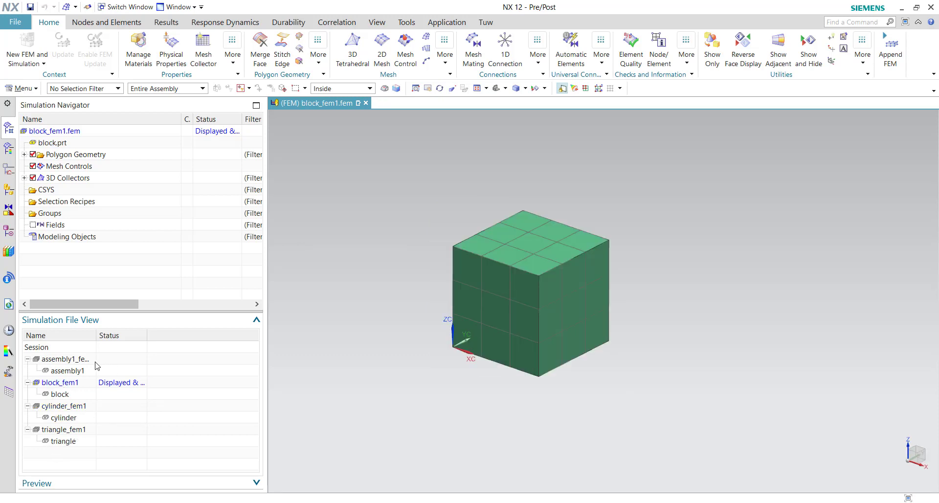
click(76, 373)
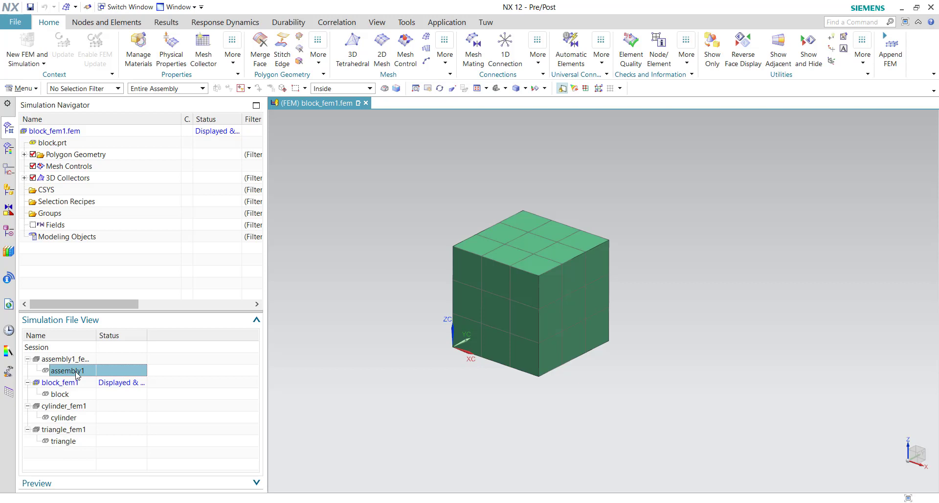
double_click(68, 371)
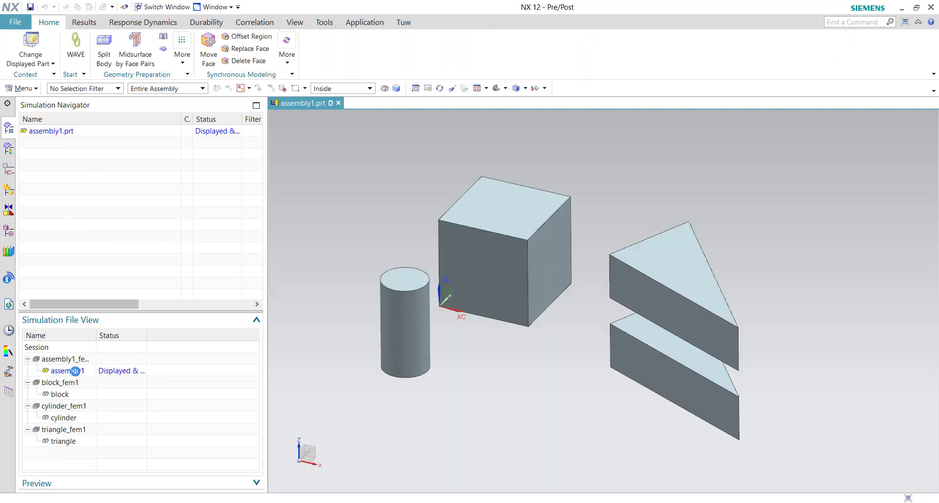
Create a new assembly FEM for assembly1.prt, keeping the name assembly1_assyfem1.afm
click(54, 134)
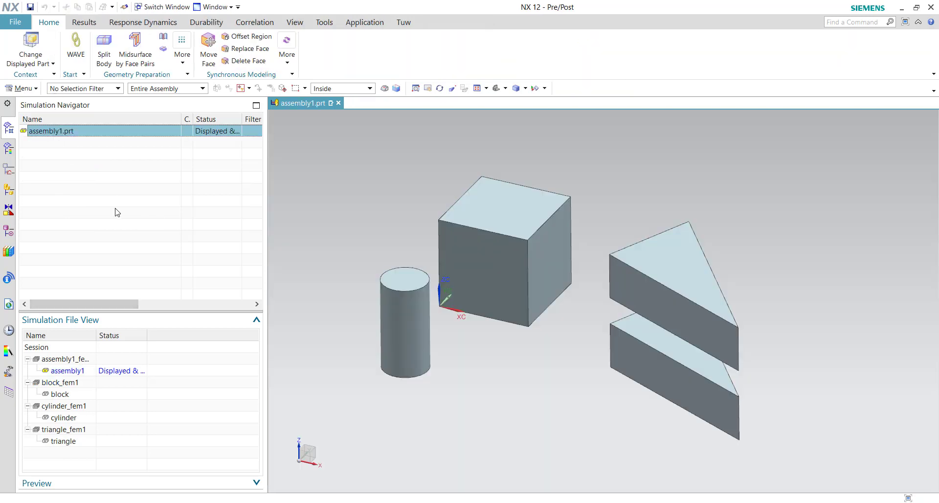
right_click(81, 137)
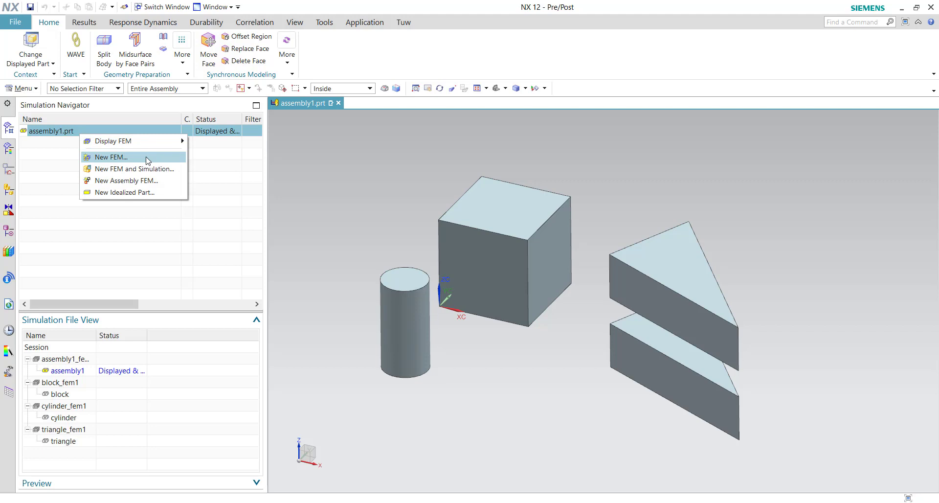
click(98, 181)
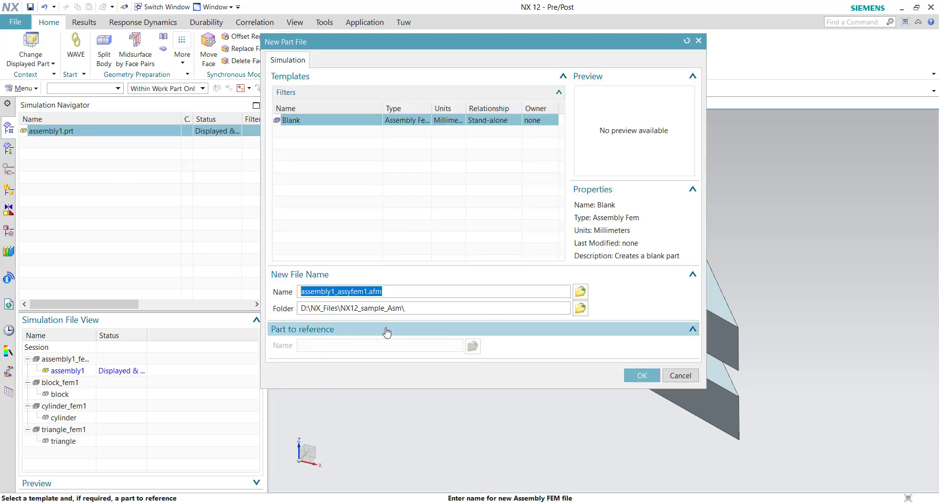
drag(369, 291, 401, 292)
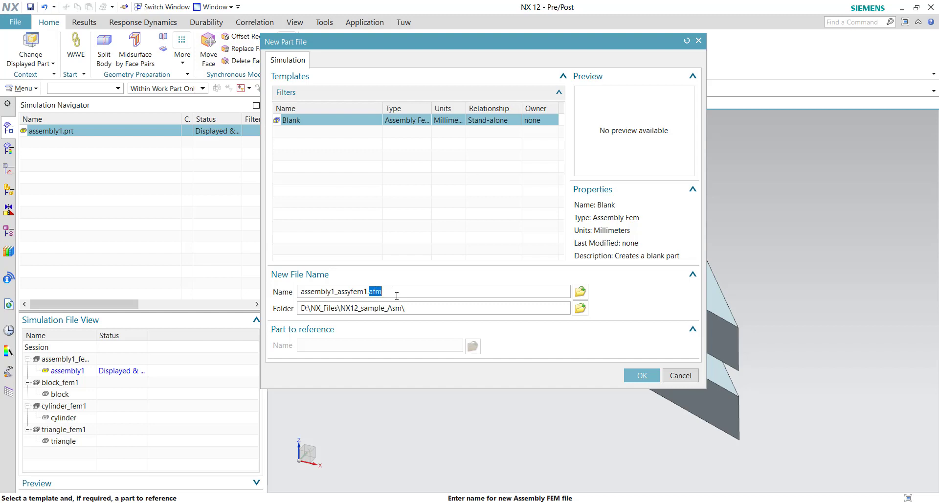
click(406, 292)
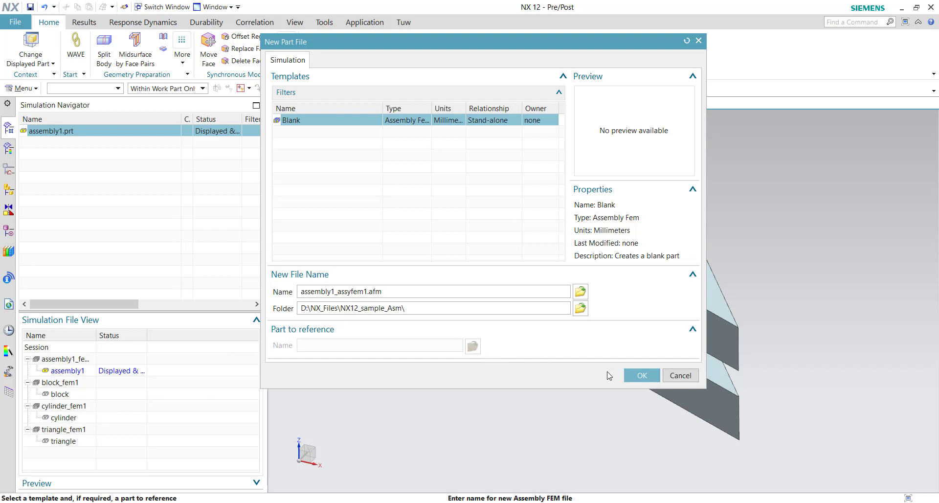
click(634, 376)
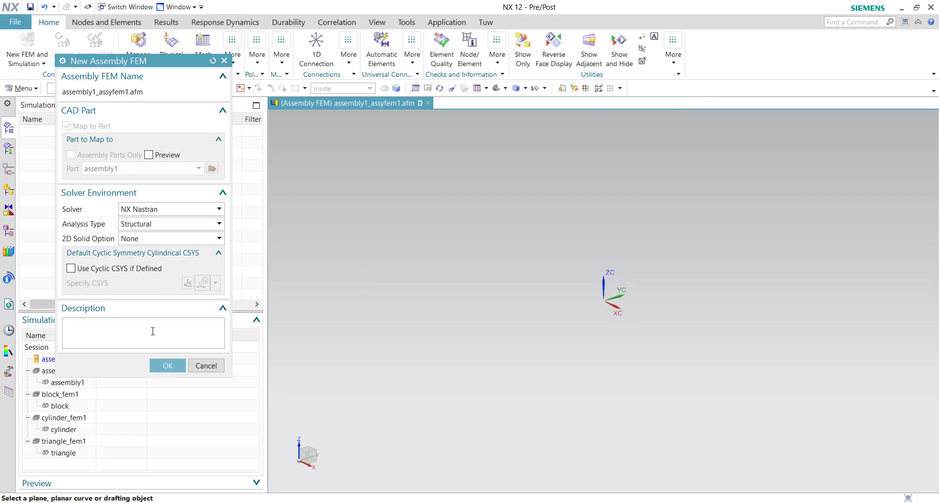
Confirm the NX Nastran structural assembly FEM settings and expand assembly1.prt in the navigator
click(162, 364)
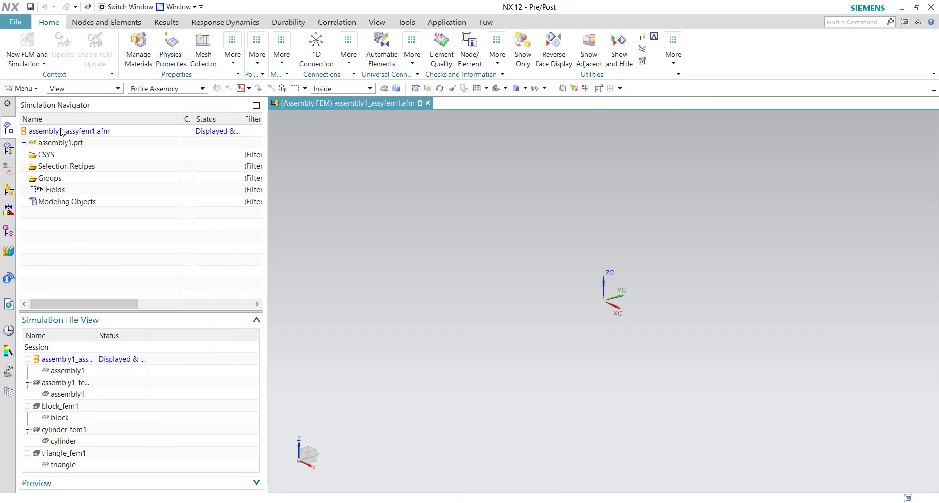
click(62, 131)
click(25, 142)
Review the cylinder, two triangle and block components listed under assembly1.prt
click(73, 158)
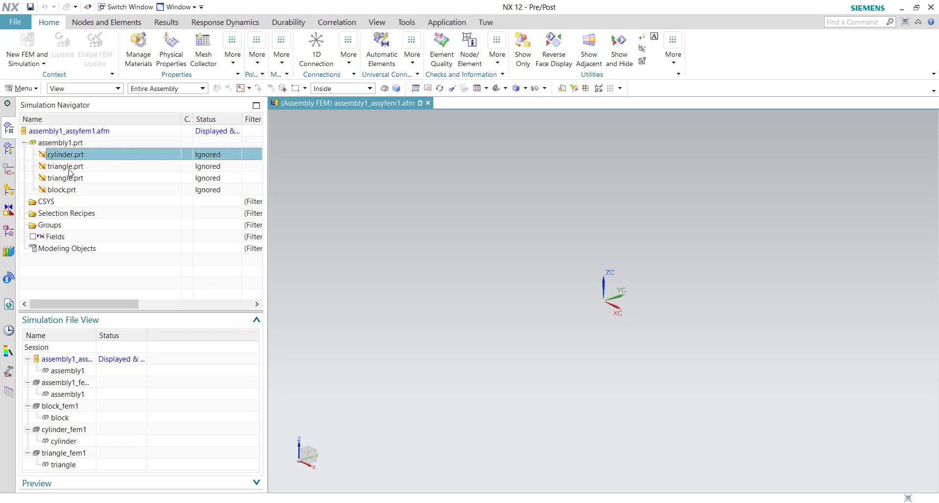
click(69, 168)
click(69, 189)
click(73, 167)
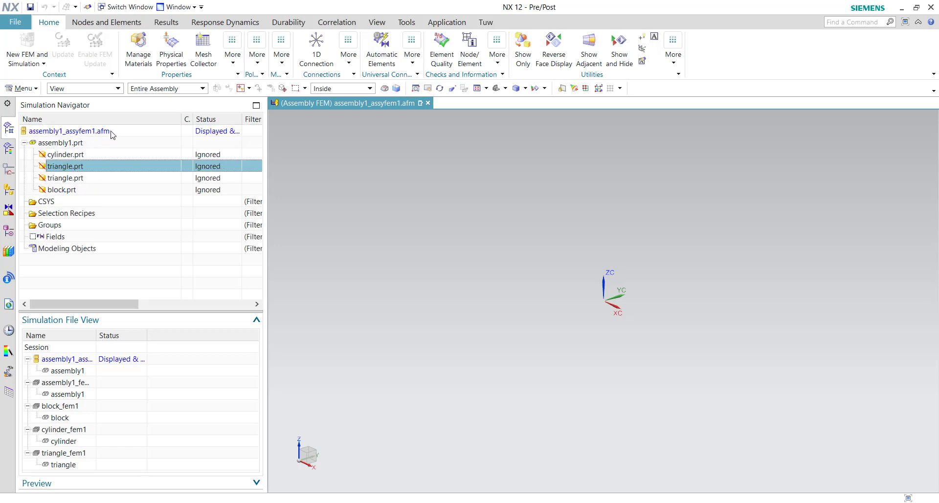
click(110, 132)
click(88, 156)
click(75, 169)
click(54, 143)
click(71, 156)
click(65, 167)
click(64, 179)
click(63, 193)
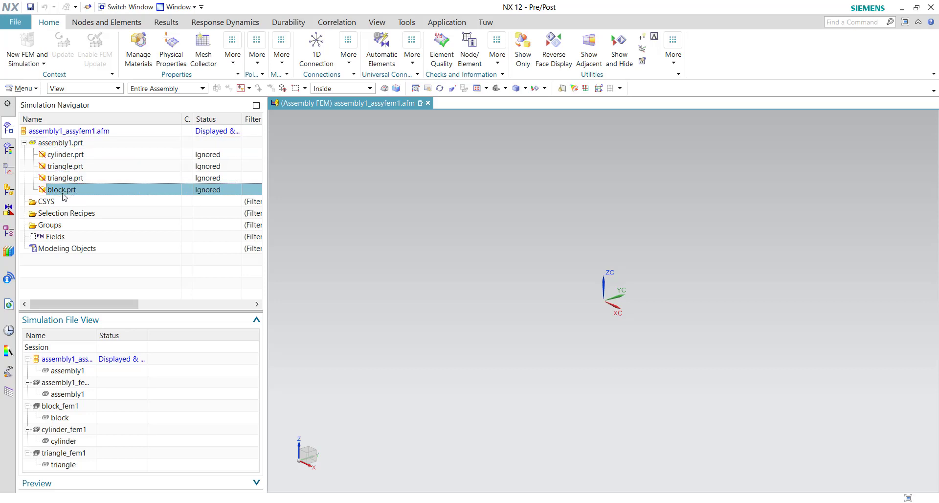
Select cylinder.prt and bring up its mapping options
click(74, 142)
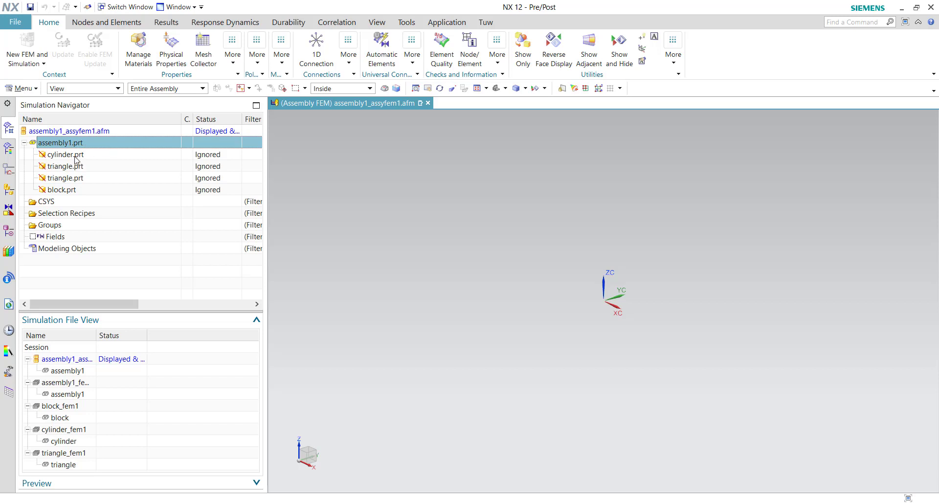
click(106, 155)
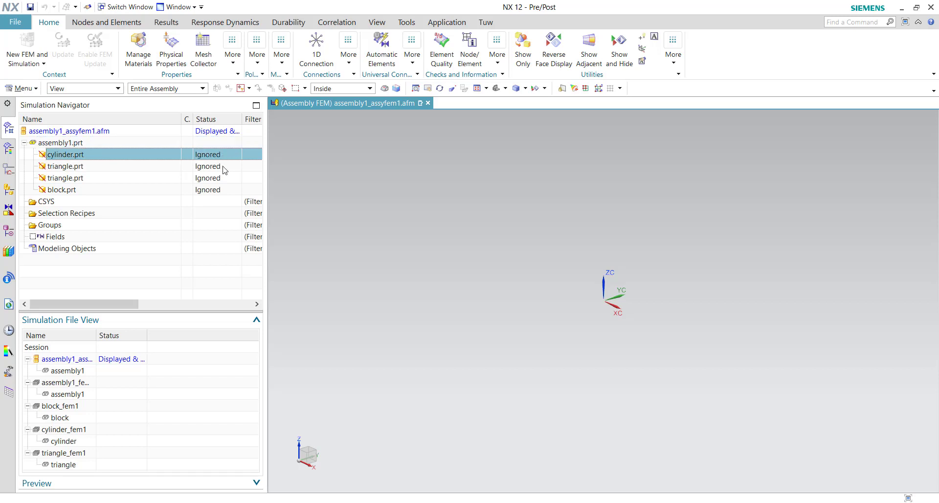
click(66, 189)
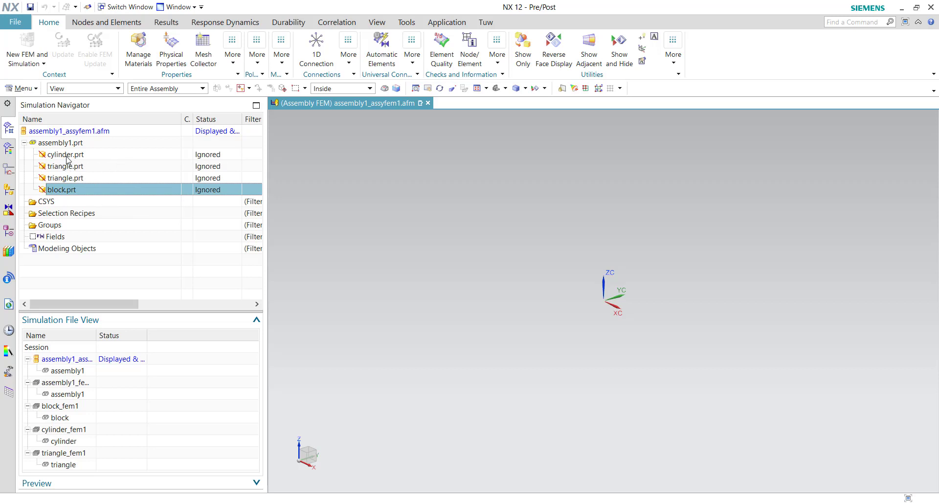
click(88, 156)
right_click(101, 155)
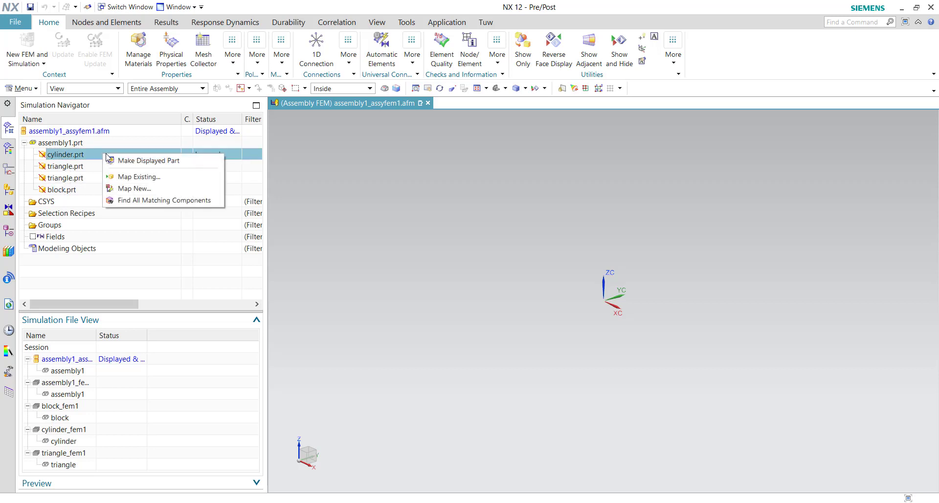
Map cylinder.prt to the existing cylinder_fem1 FE model
click(160, 177)
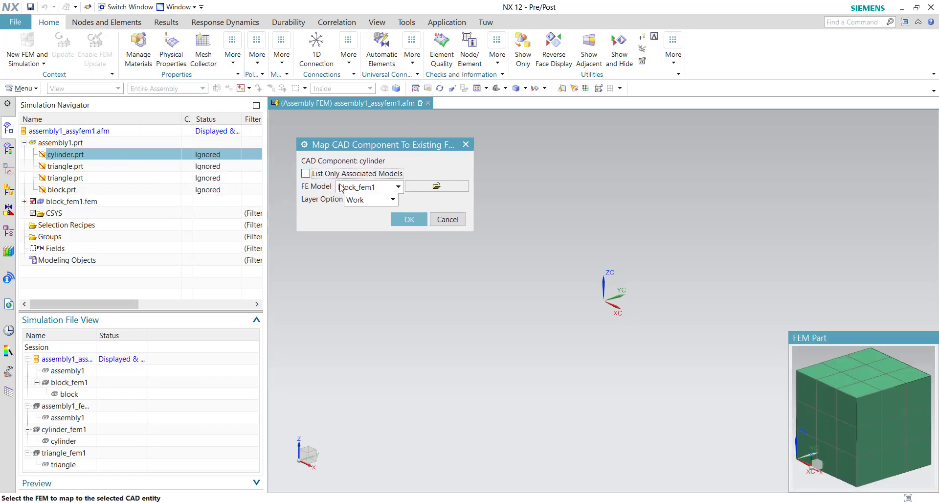
click(355, 187)
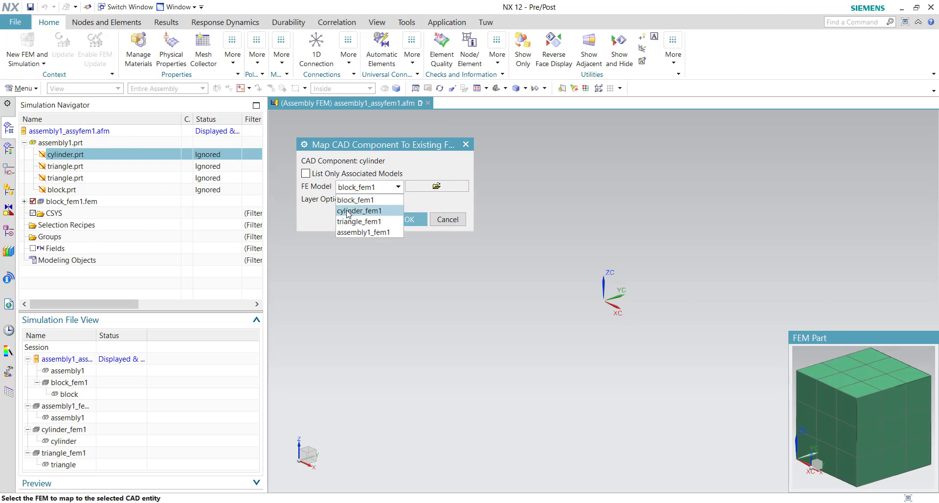
click(372, 211)
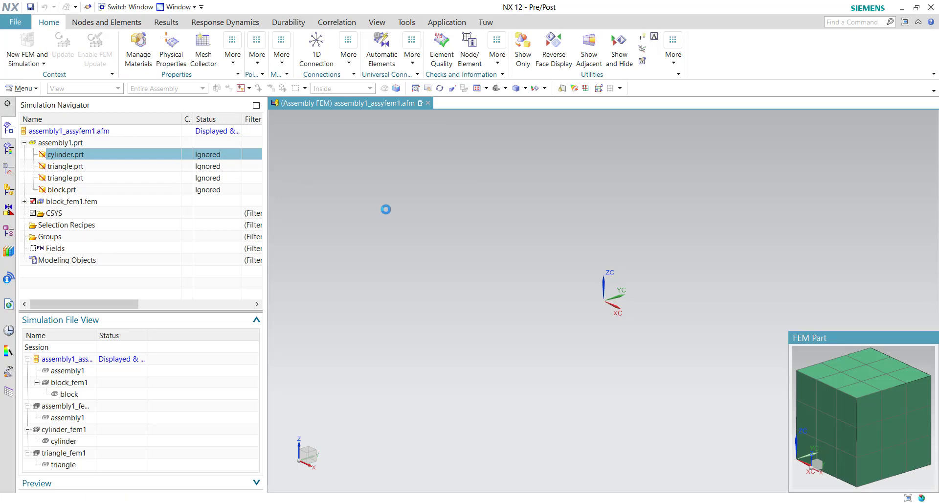
click(406, 219)
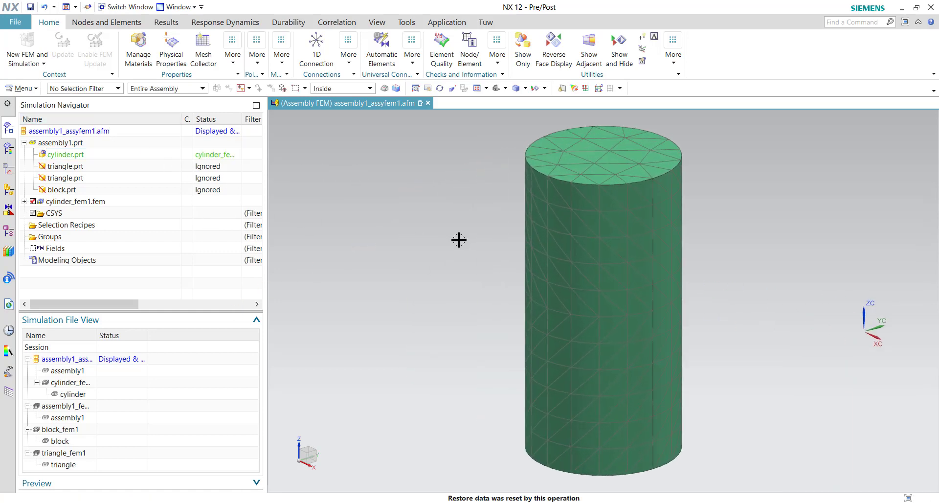
Check the cylinder mesh, then select both triangle.prt components together
click(76, 201)
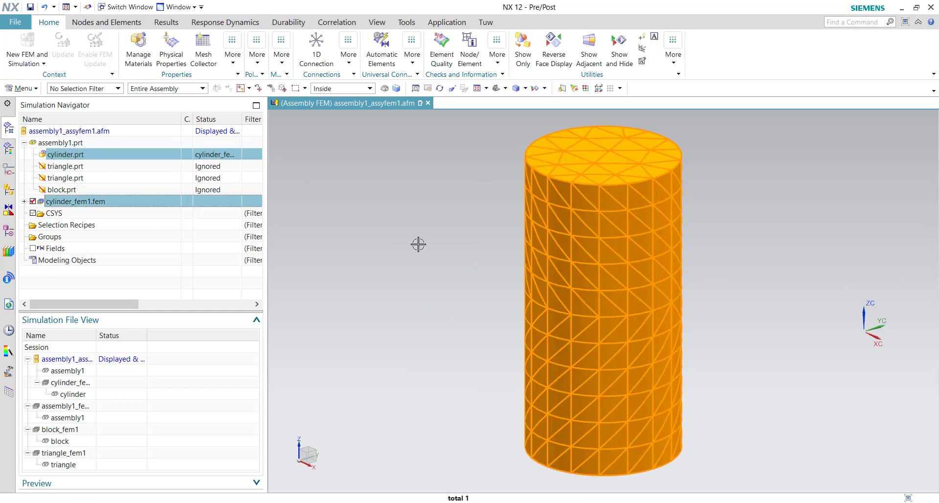
click(343, 294)
scroll(344, 294, down, 1)
scroll(344, 293, down, 3)
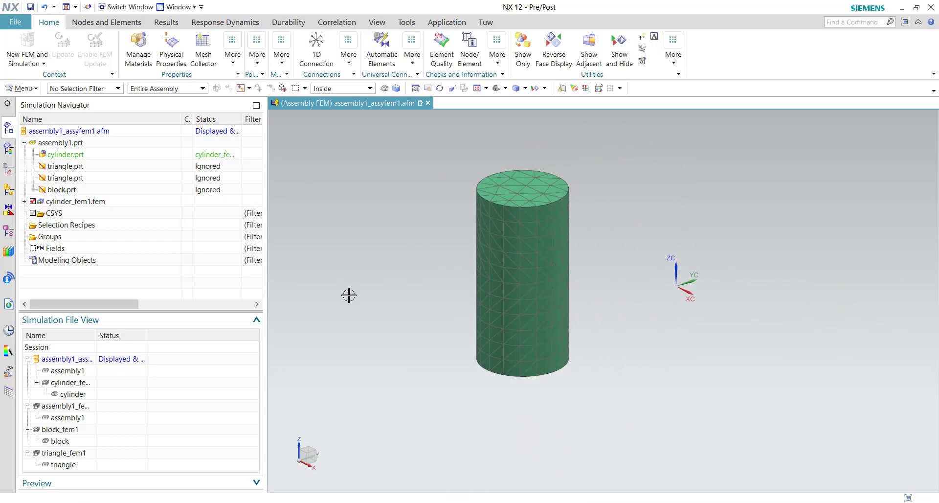
click(85, 170)
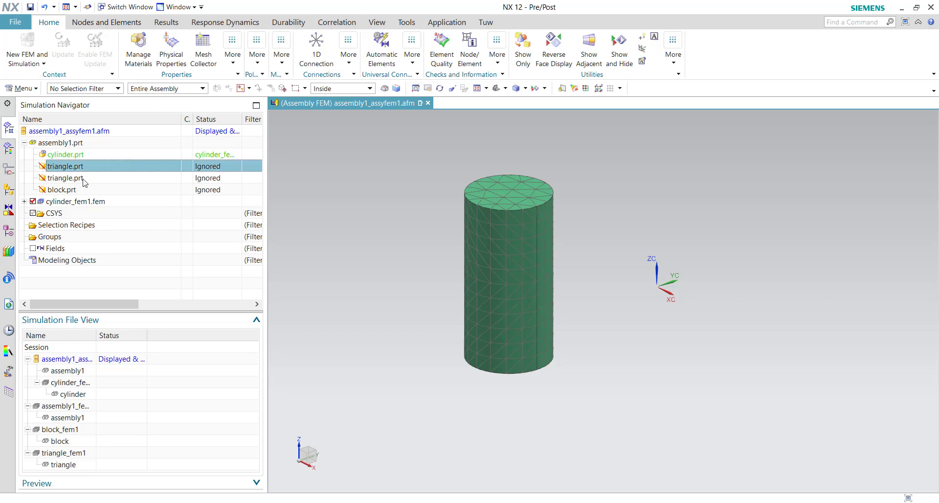
click(83, 179)
click(90, 169)
ctrl+click(85, 179)
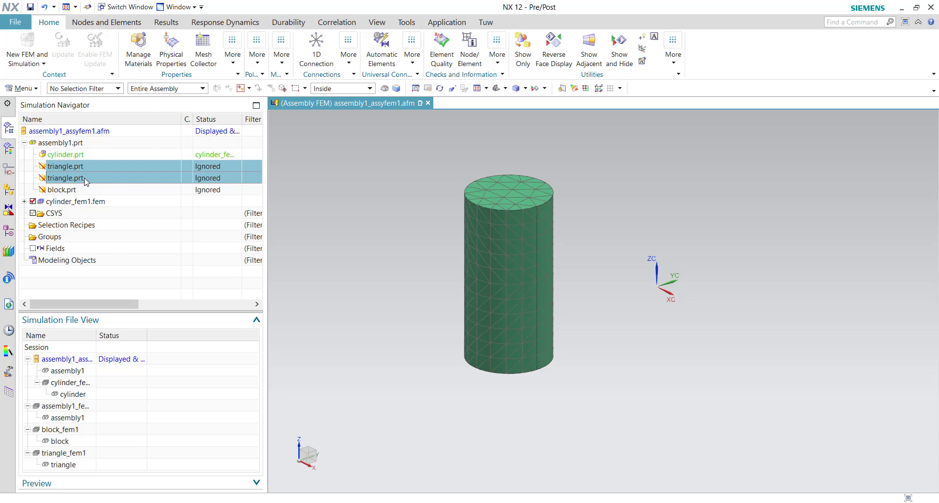
Map both triangle.prt components to the existing triangle_fem1 FE model
right_click(88, 182)
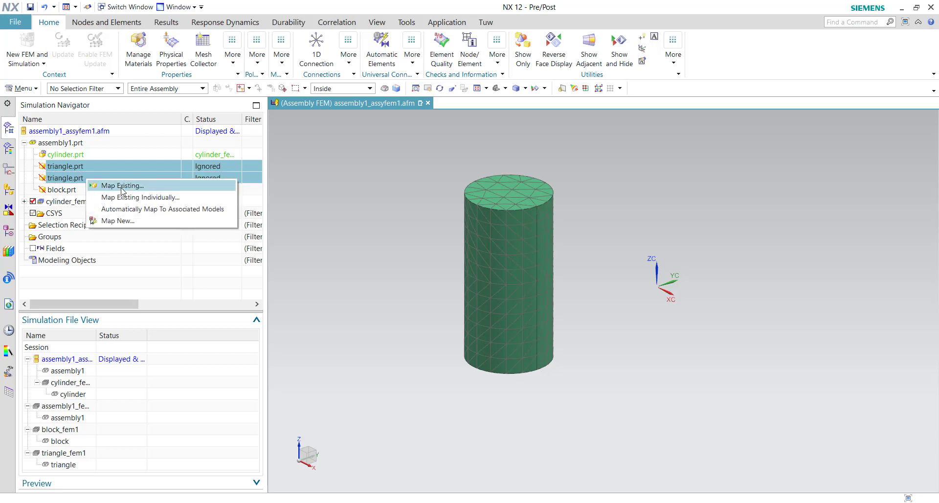
click(122, 186)
click(382, 186)
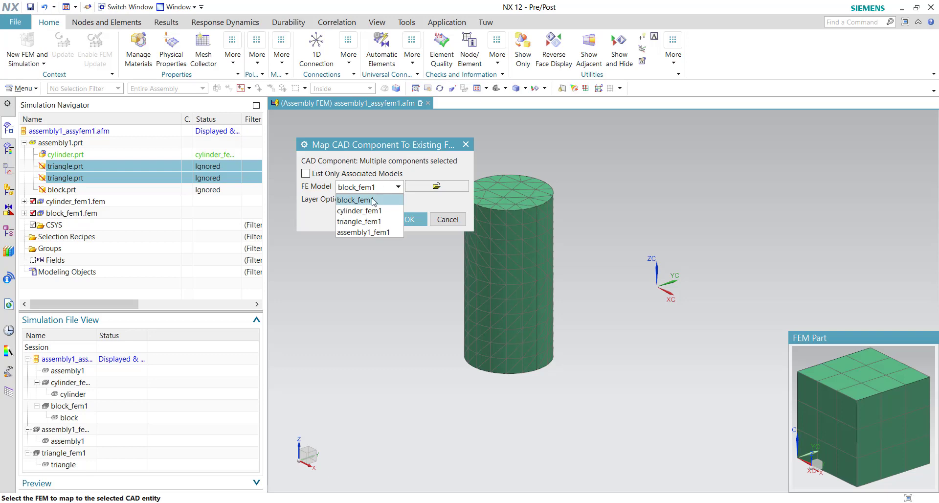
click(361, 221)
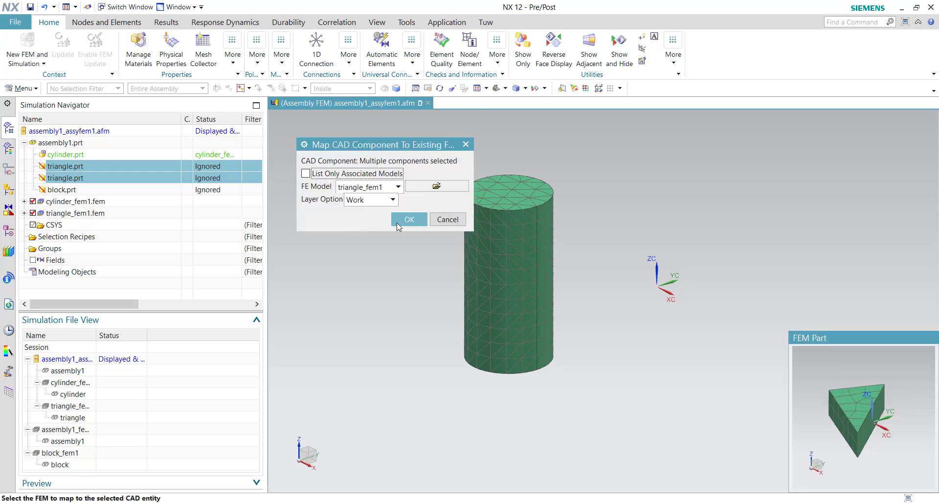
click(409, 219)
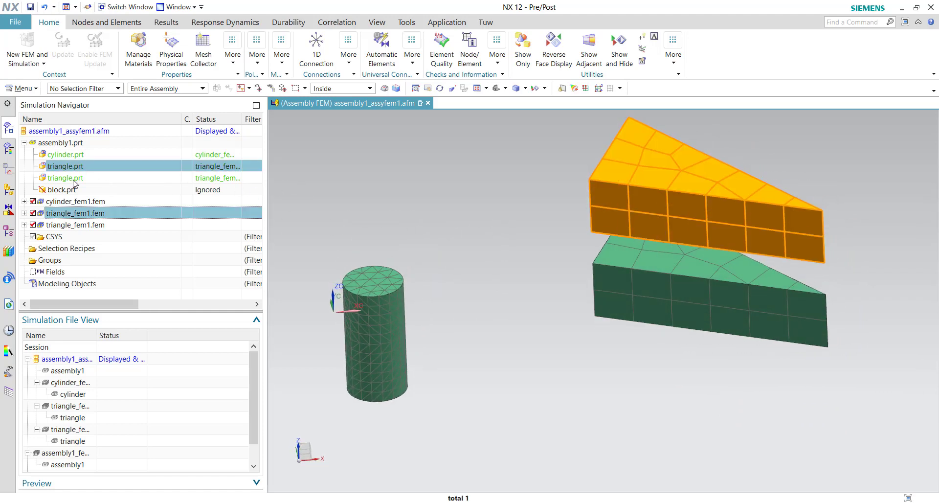
Inspect the first triangle, clear the selection, and orbit around the meshed wedges
click(107, 171)
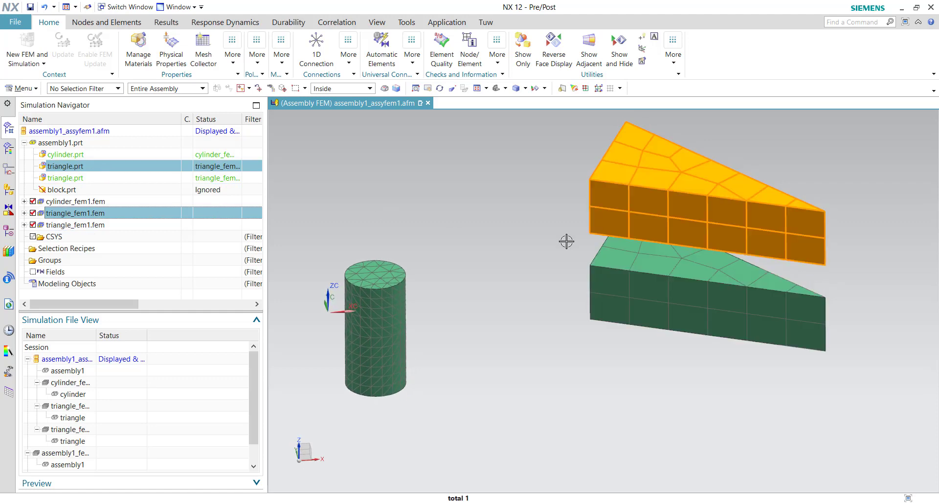
key(Escape)
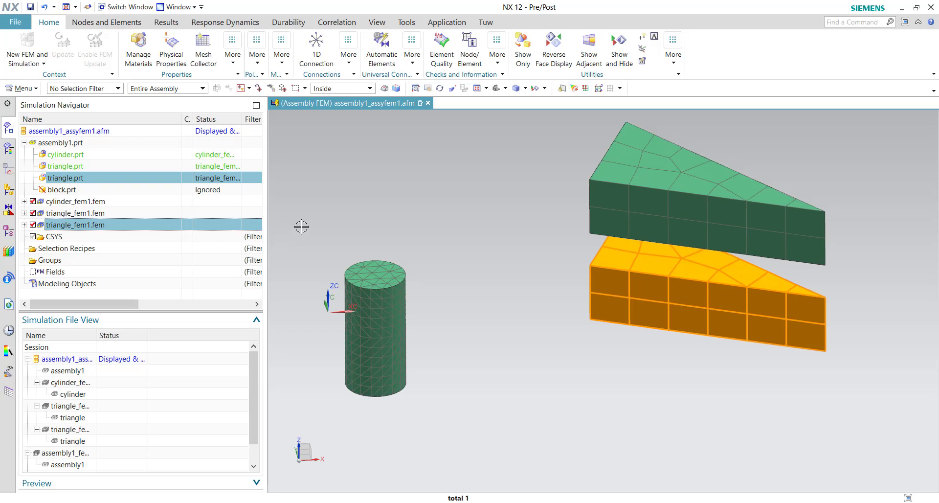
middle_drag(299, 225, 298, 227)
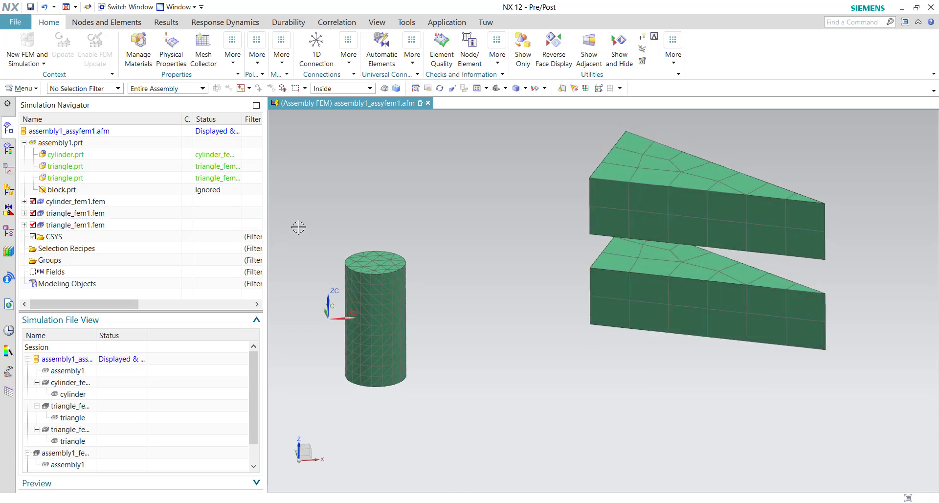
middle_drag(426, 216, 564, 256)
middle_drag(675, 270, 620, 226)
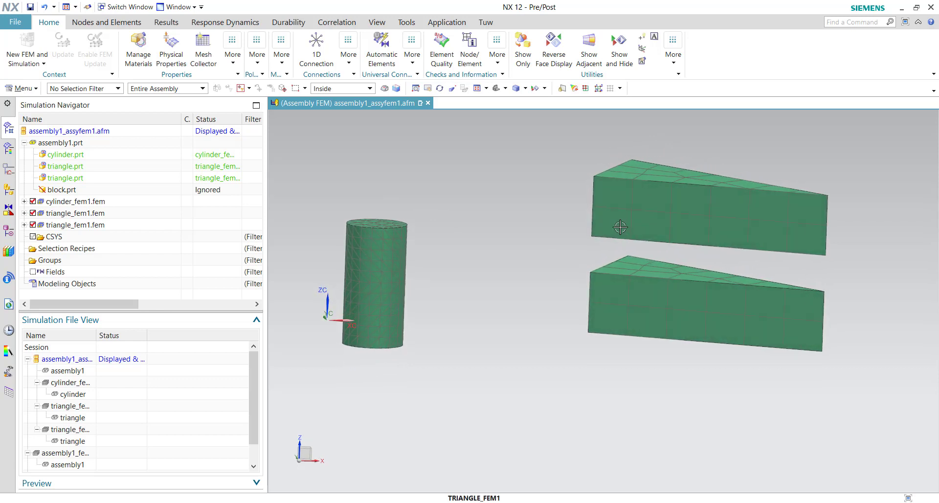
Map block.prt to the existing block_fem1 FE model and orbit to view all four meshes
click(79, 194)
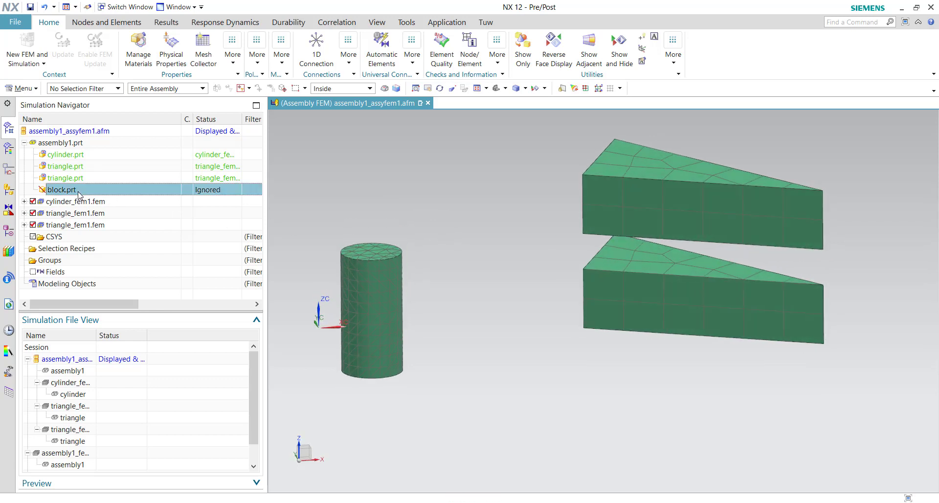
right_click(78, 194)
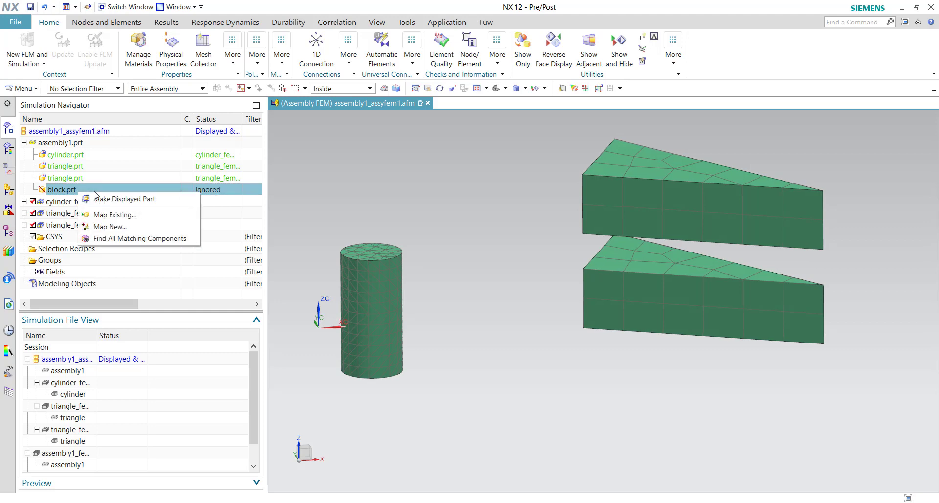
click(116, 216)
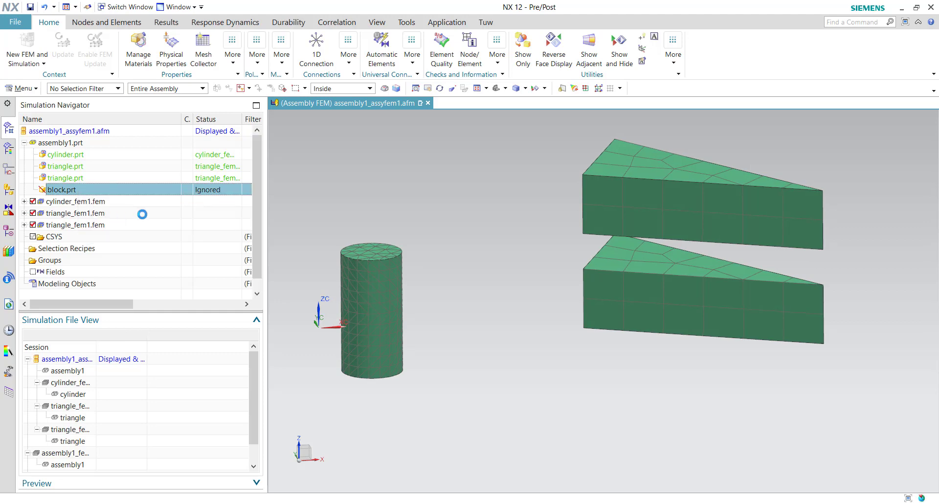
click(399, 187)
click(399, 199)
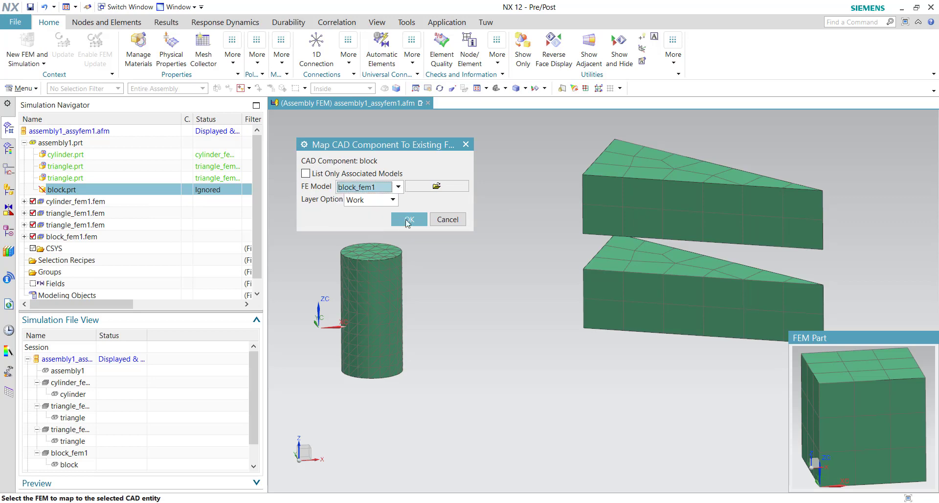
click(396, 219)
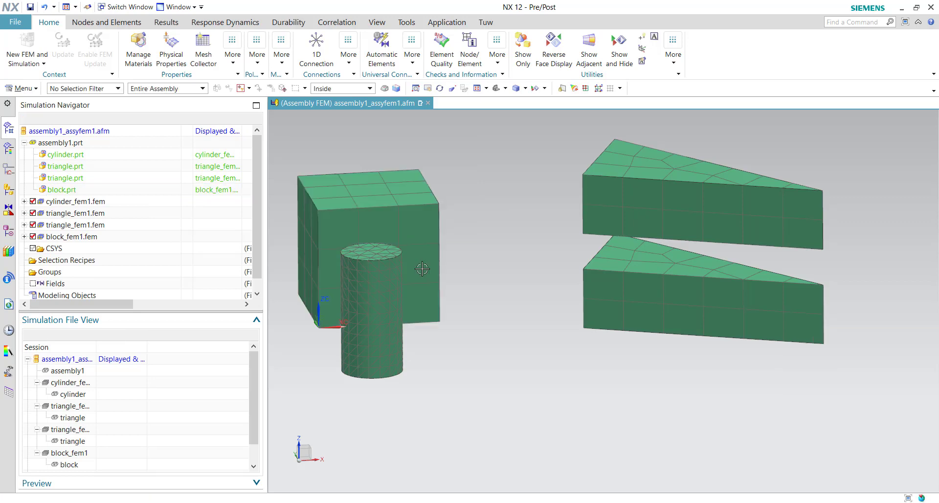
middle_drag(372, 234, 388, 370)
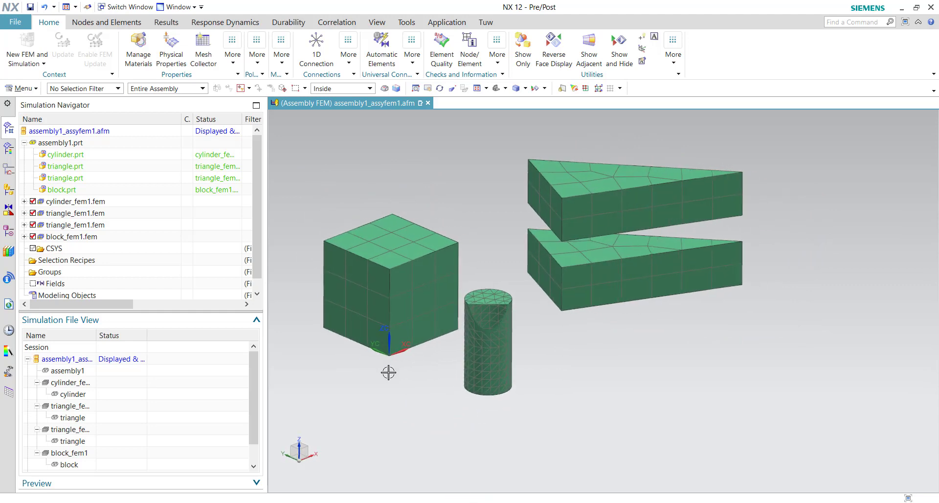
scroll(354, 413, up, 3)
middle_drag(352, 408, 330, 435)
right_click(338, 435)
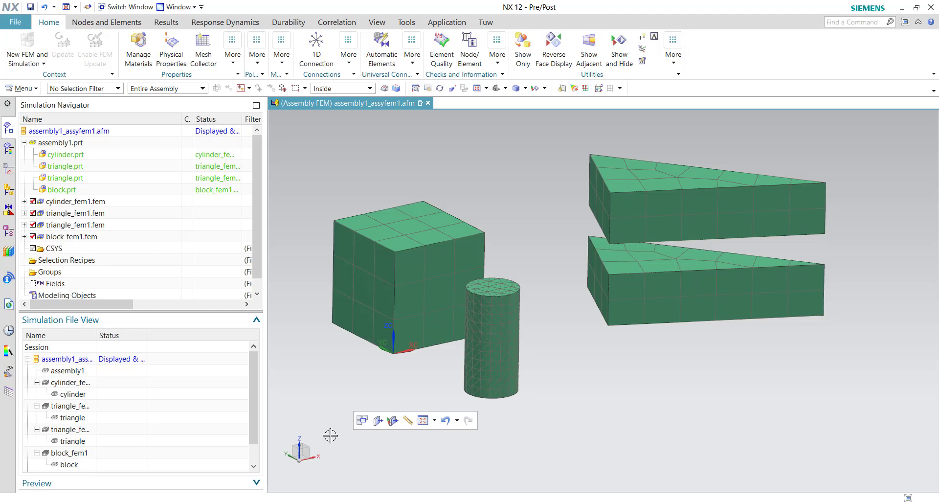
middle_drag(330, 435, 330, 435)
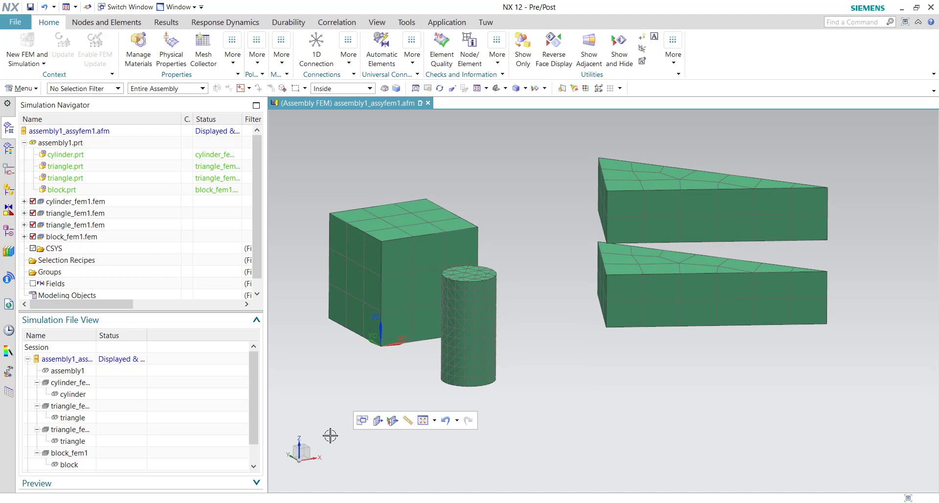
middle_drag(520, 367, 536, 340)
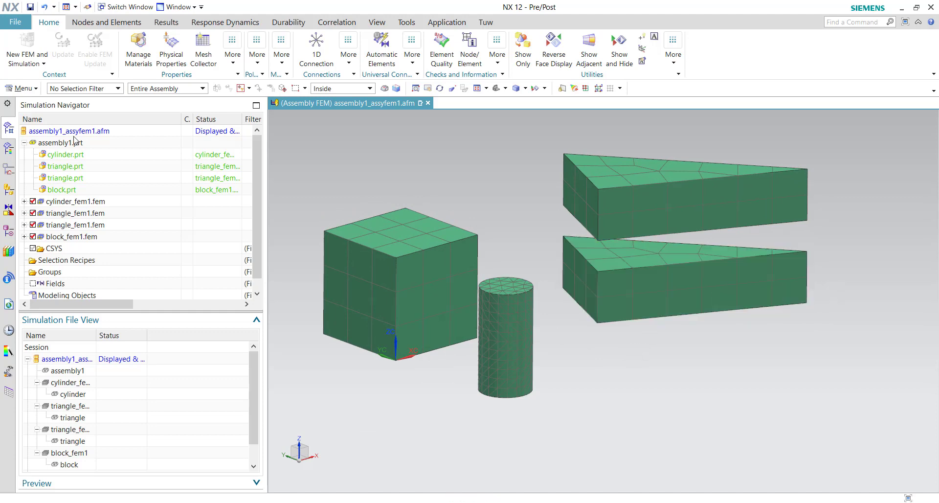
click(80, 168)
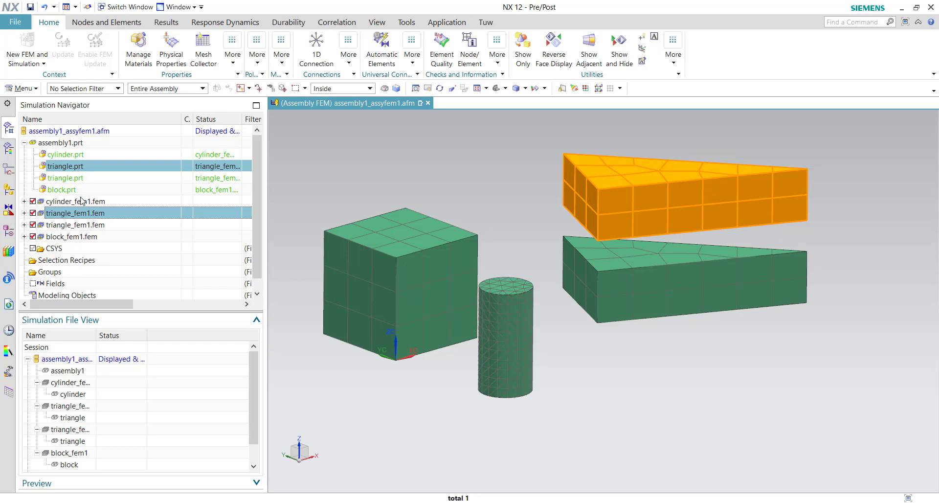
click(81, 178)
click(81, 167)
click(79, 178)
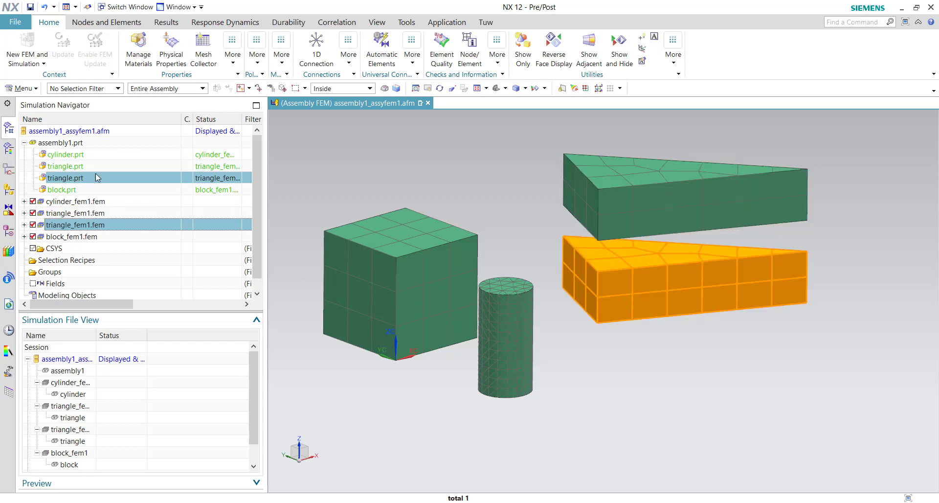